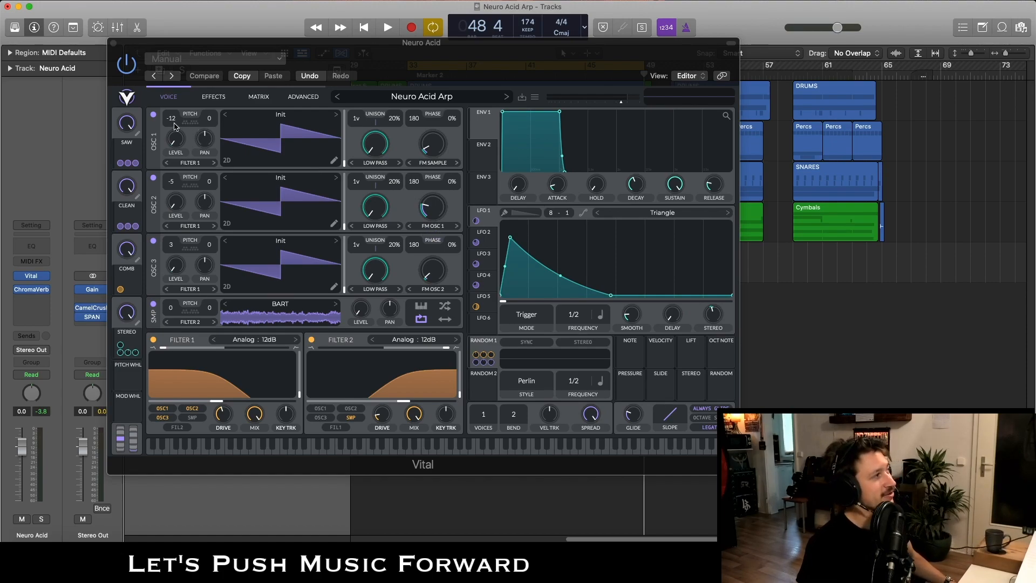
Step: Solo the Neuro Acid track and audition oscillator 1 alone, with LFO 2 on display
click(178, 145)
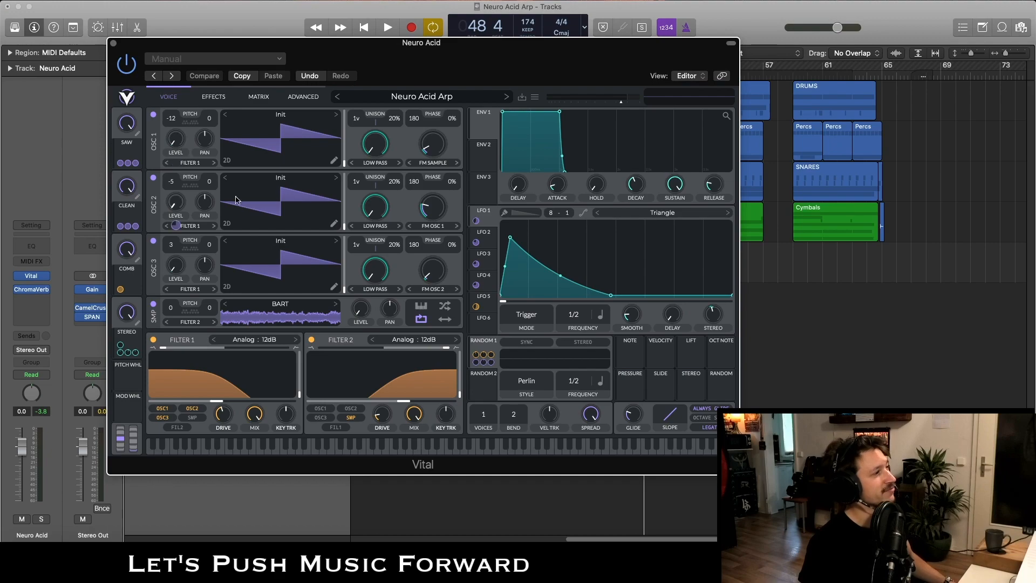
click(492, 234)
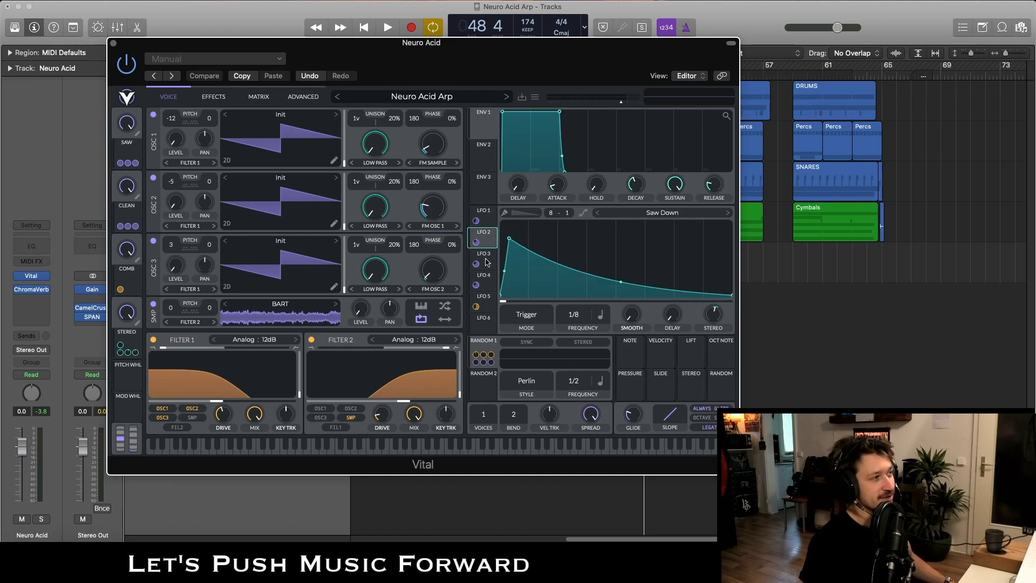
key(s)
key(space)
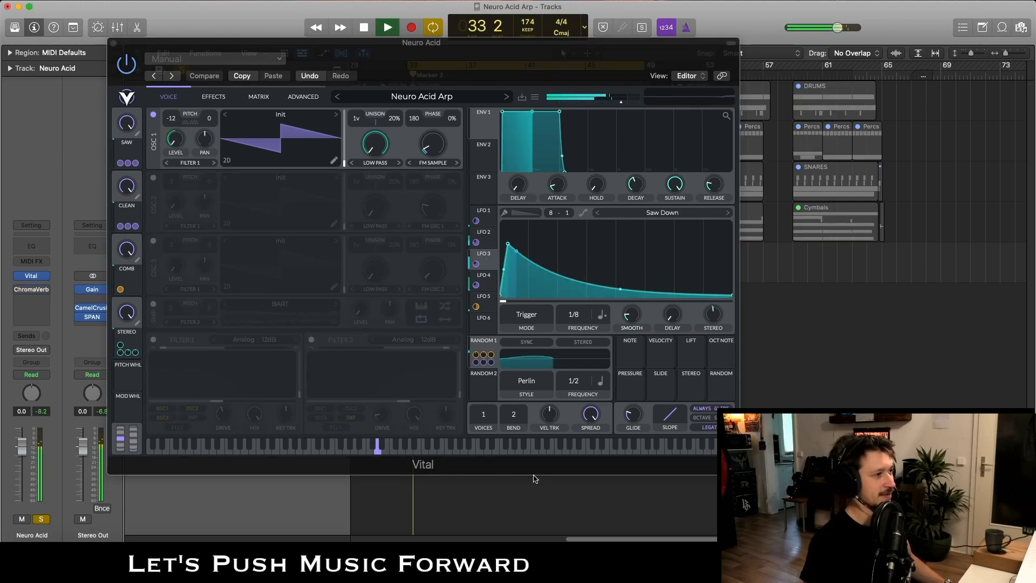
key(space)
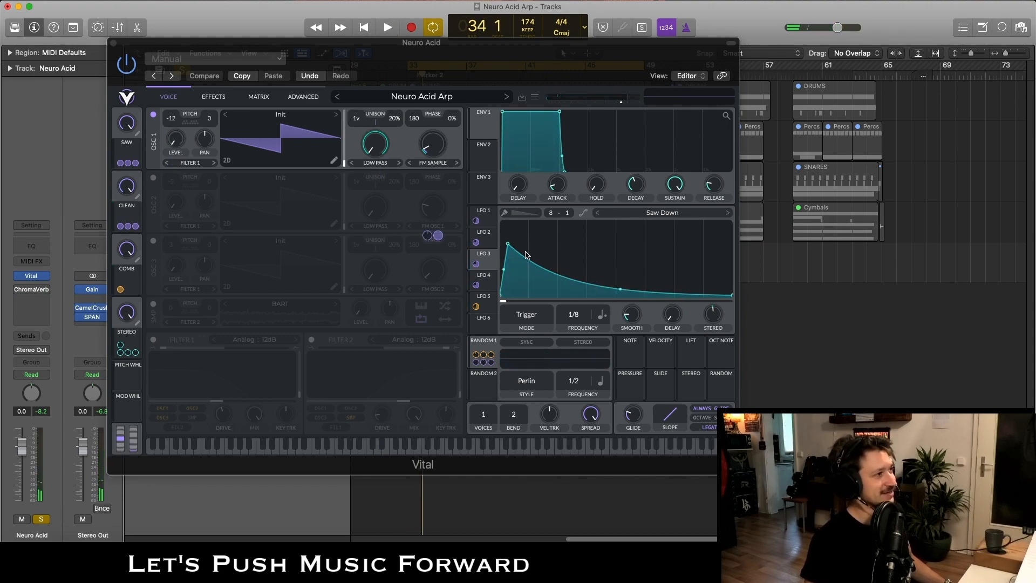
click(486, 229)
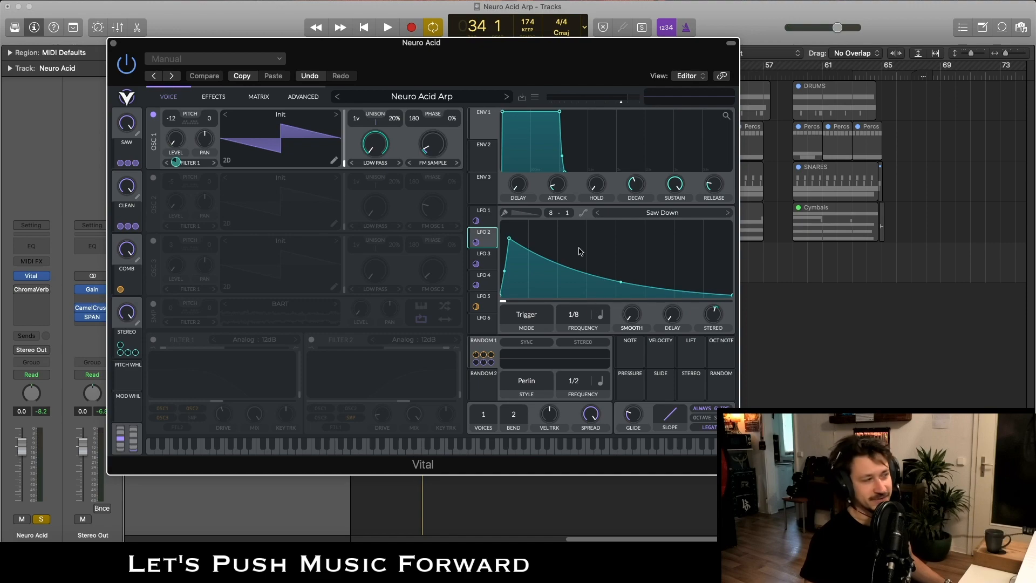
key(space)
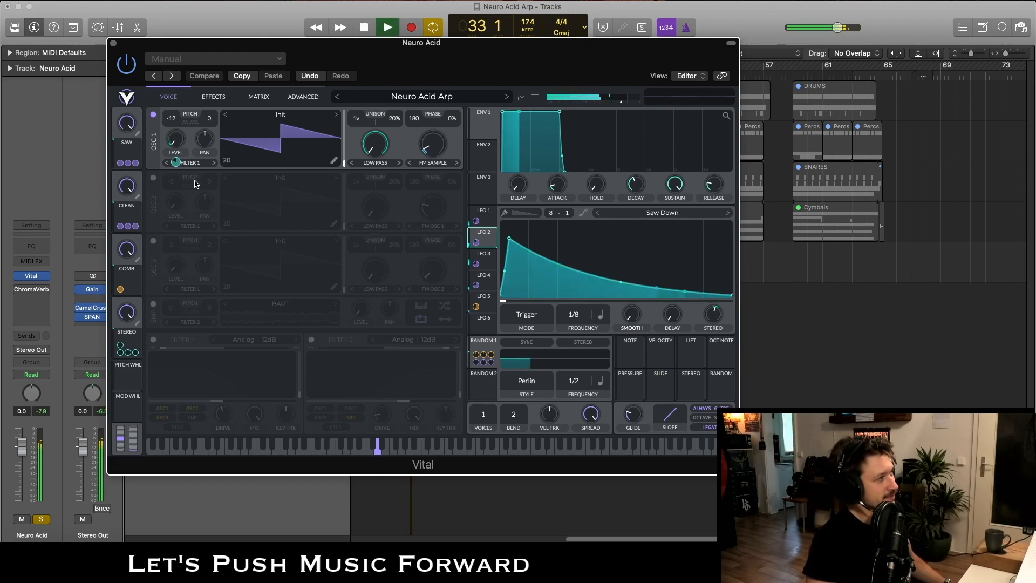
Step: Turn on oscillator 2, play it with oscillator 1, and check LFO 3's tempo sync options
click(154, 178)
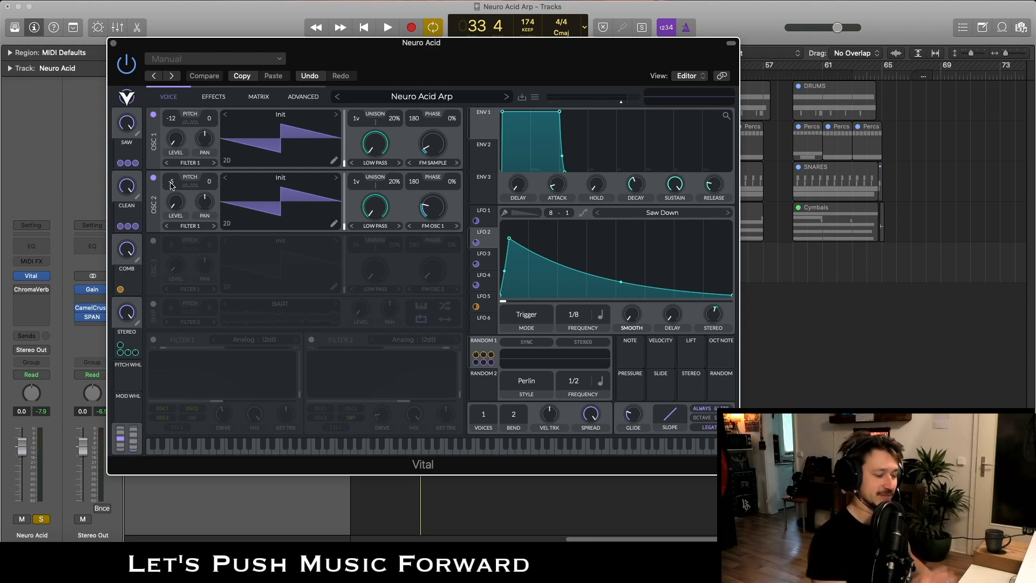
key(space)
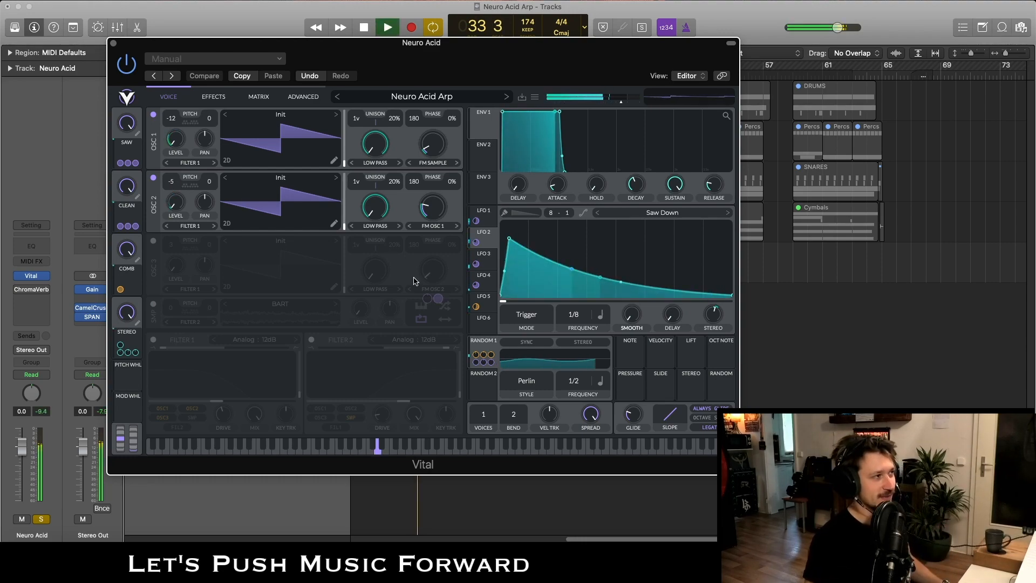
click(489, 261)
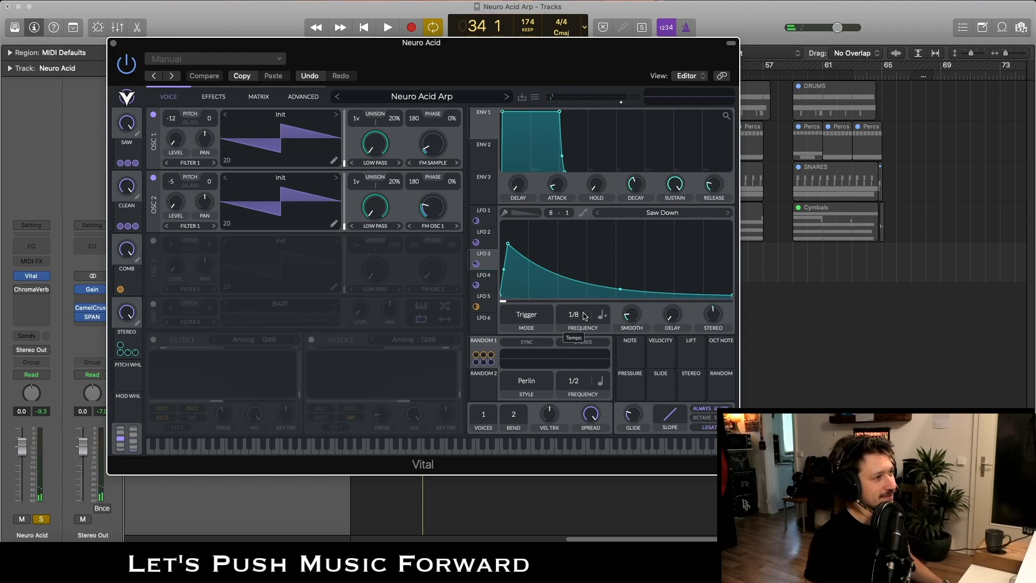
click(606, 316)
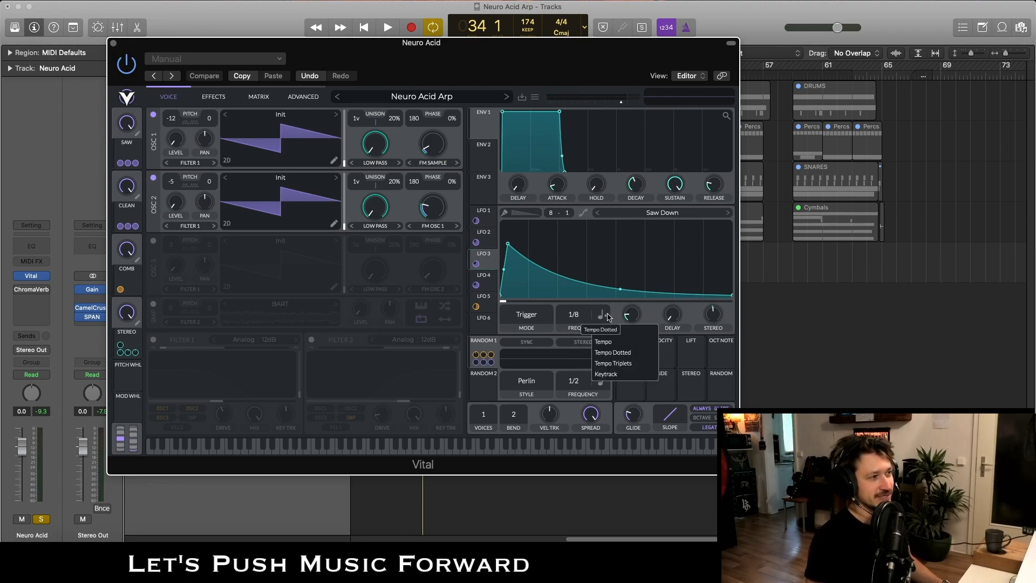
click(615, 311)
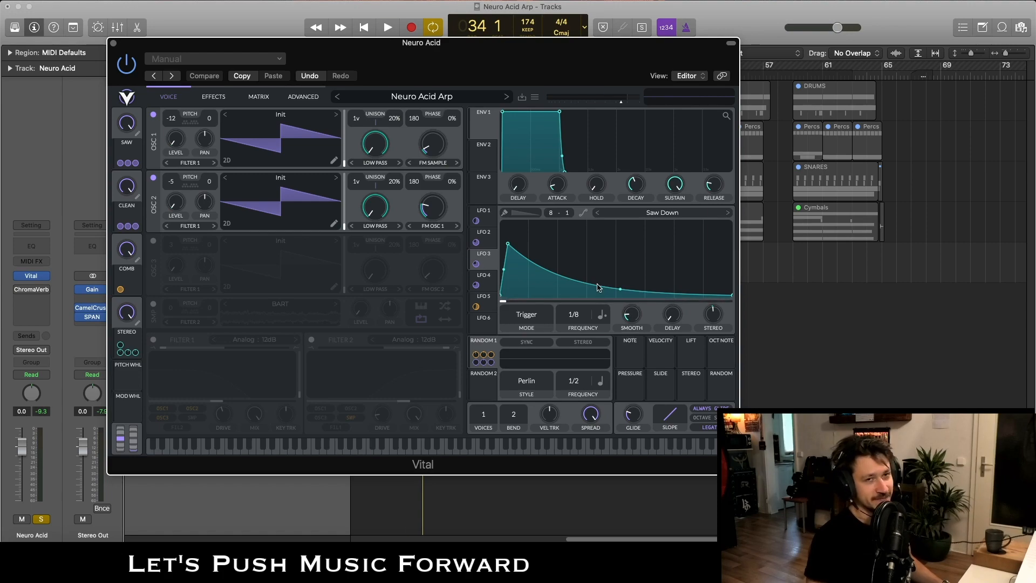
Step: Replay the loop to hear how oscillators 1 and 2 interact
key(space)
key(space)
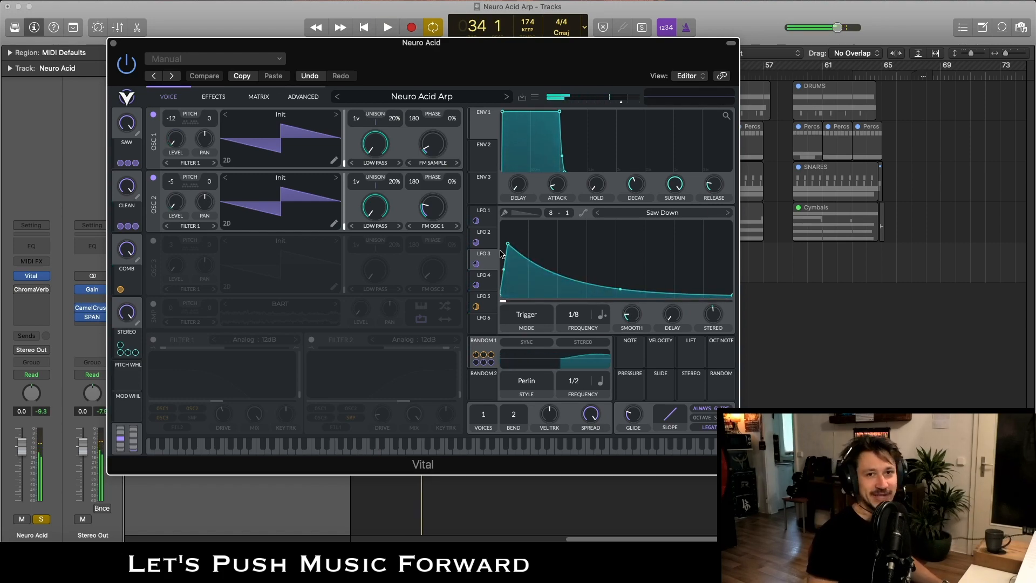
key(space)
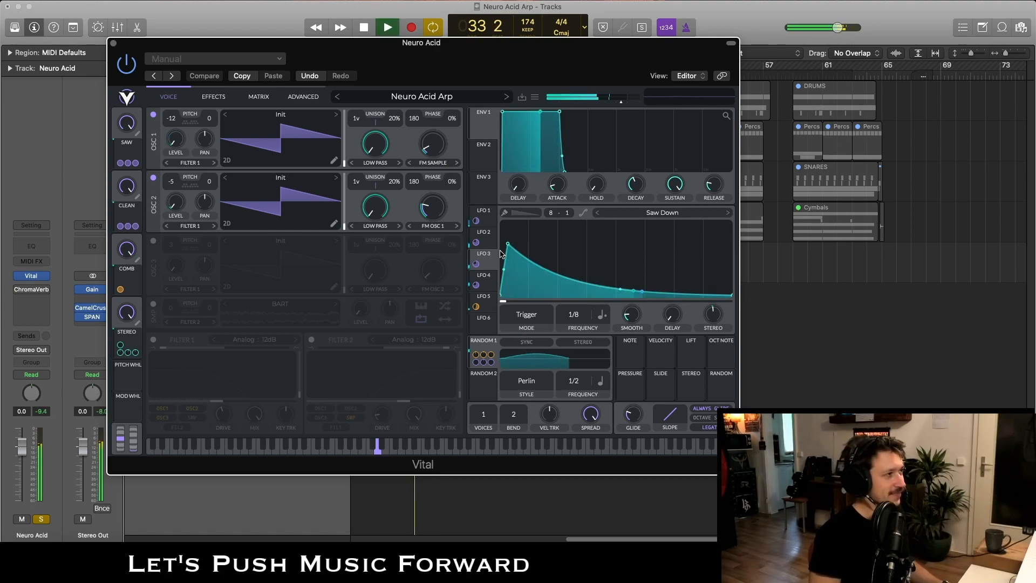
key(space)
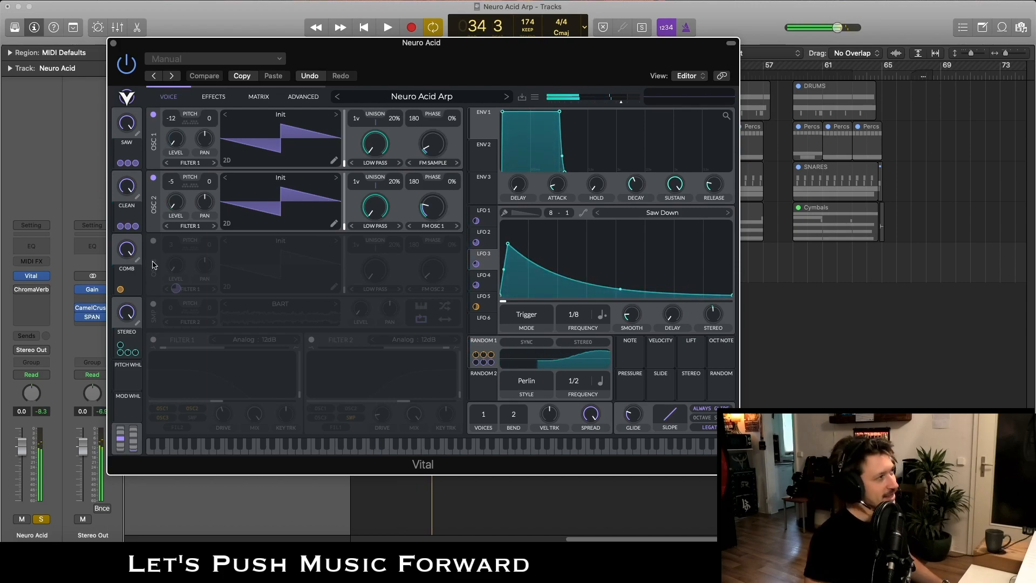
Step: Turn on oscillator 3 and audition it with the other two, displaying LFO 4
click(153, 240)
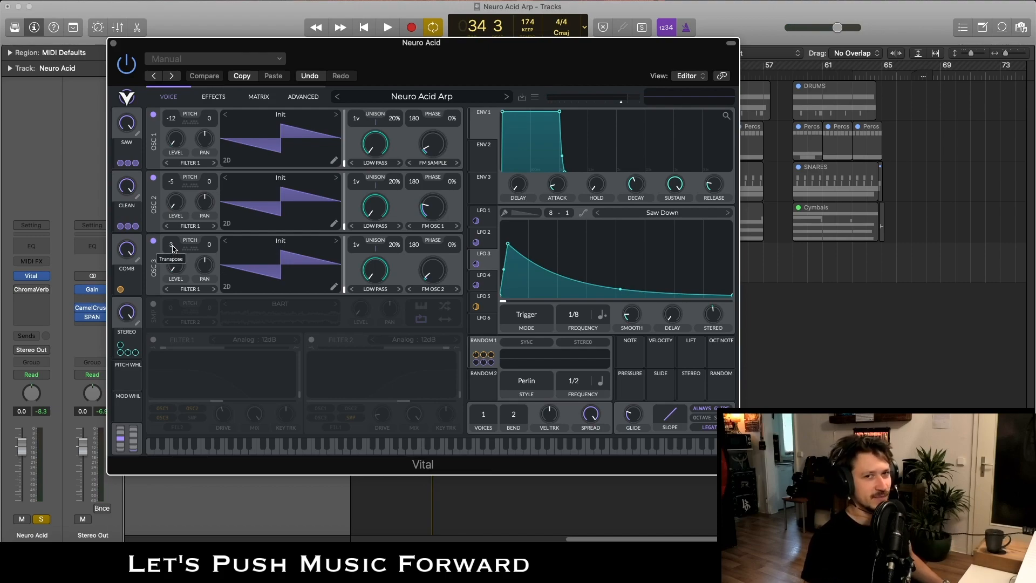
key(space)
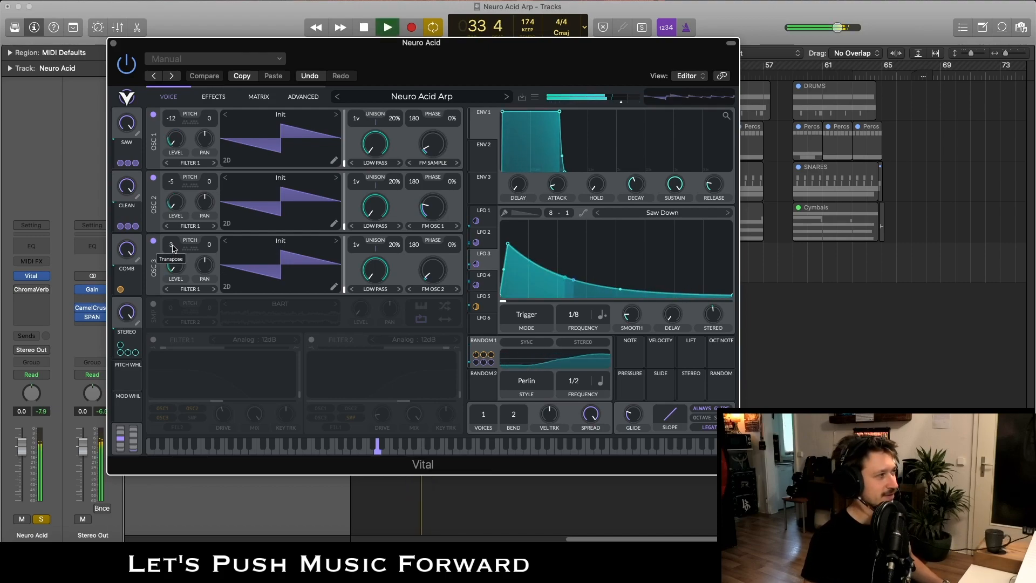
click(487, 276)
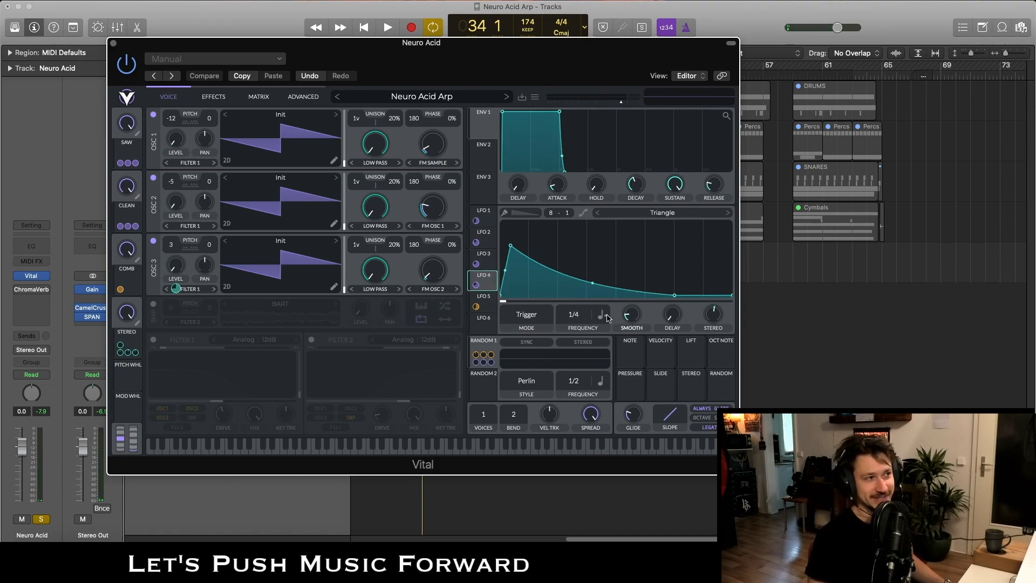
key(space)
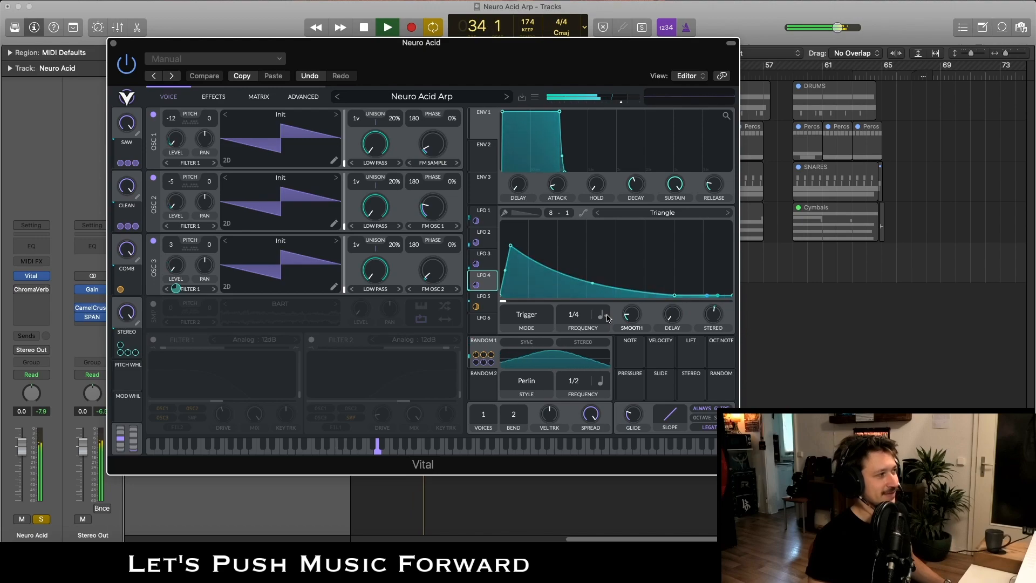
click(601, 315)
key(space)
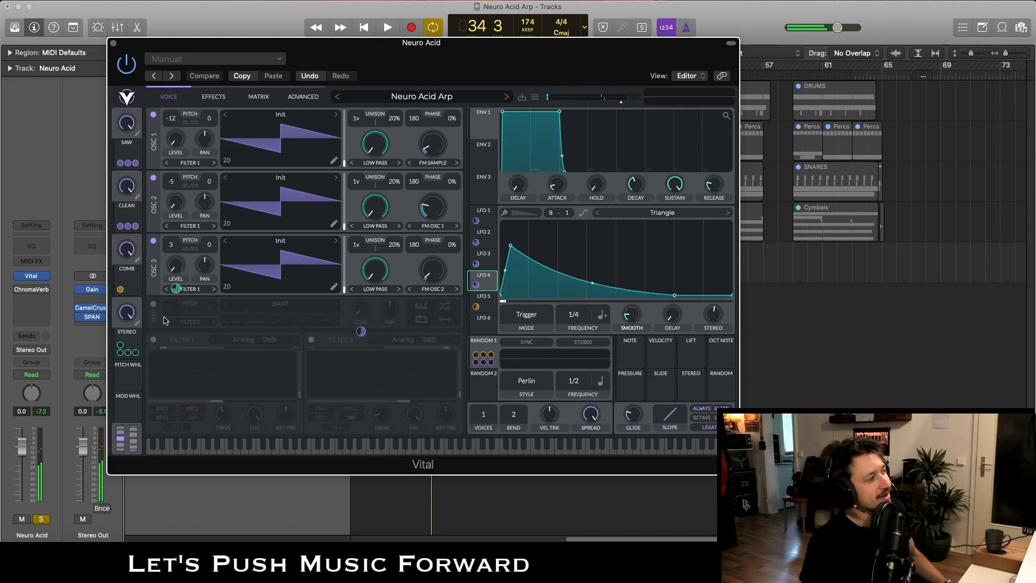
Step: Turn on the sampler with the BART sample and audition it, displaying LFO 1
click(152, 306)
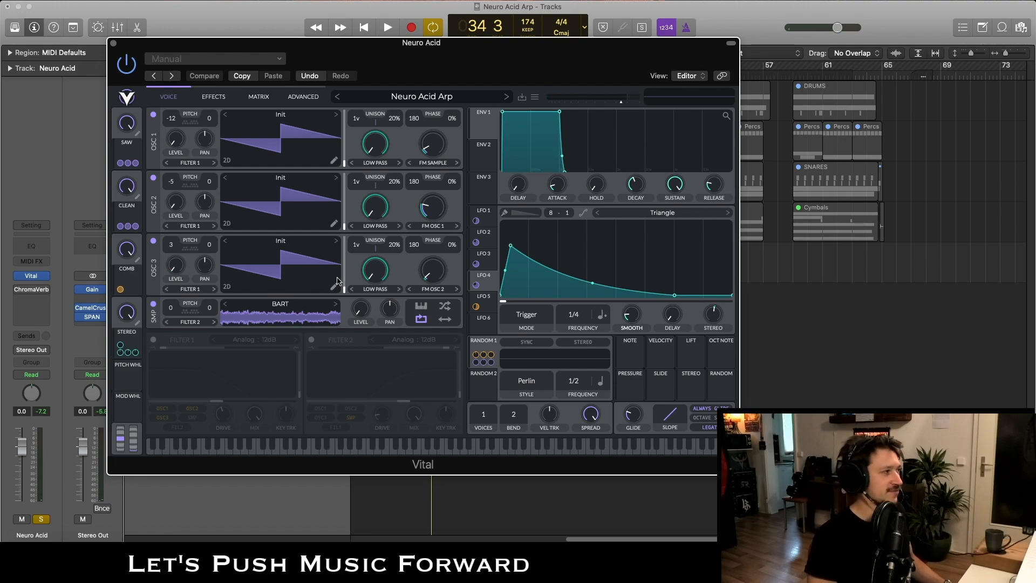
click(483, 214)
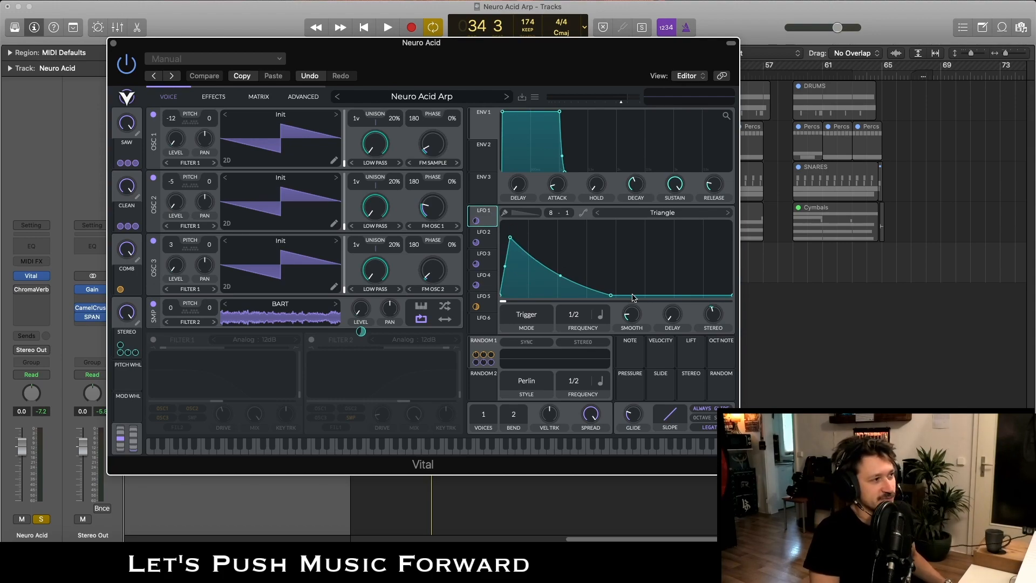
key(space)
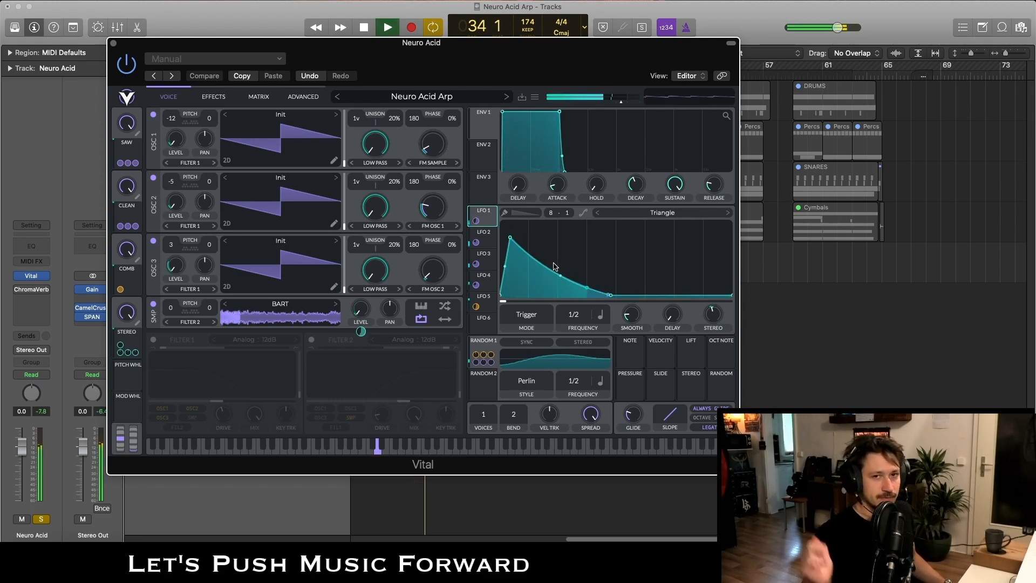
key(space)
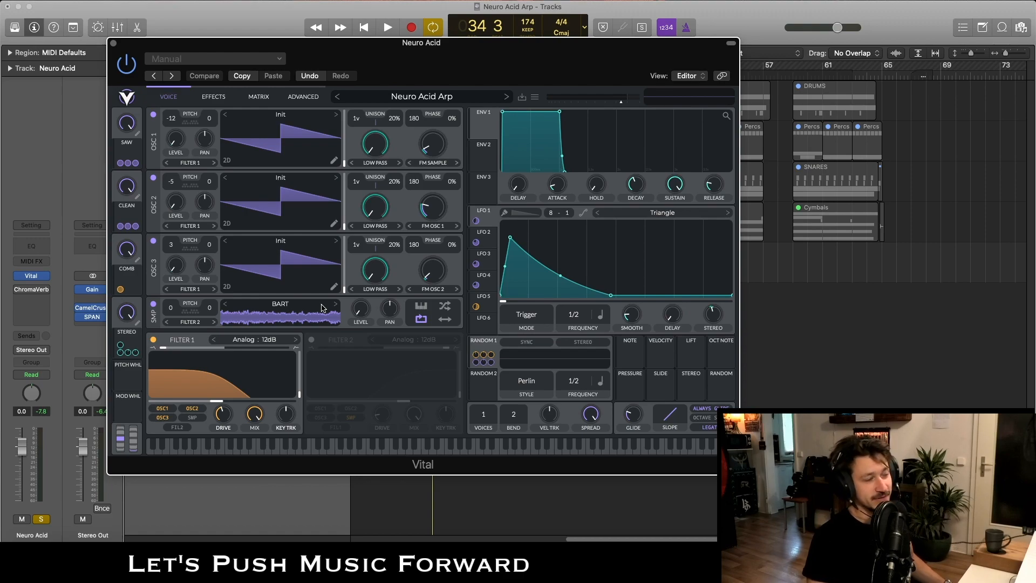
Step: Turn on Filter 2 and inspect the Random 1 modulation on the filter cutoffs
click(311, 340)
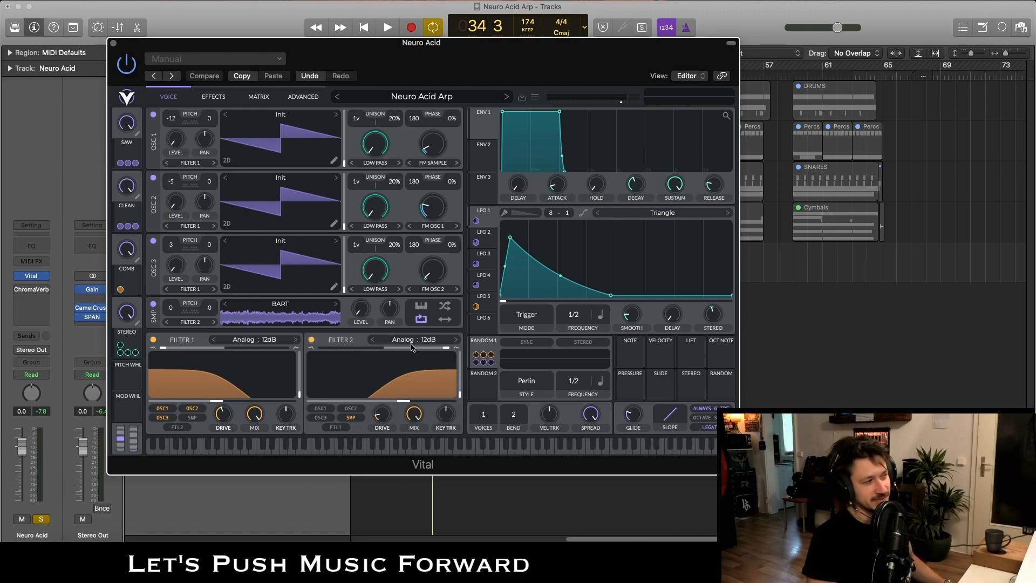
drag(474, 349, 384, 395)
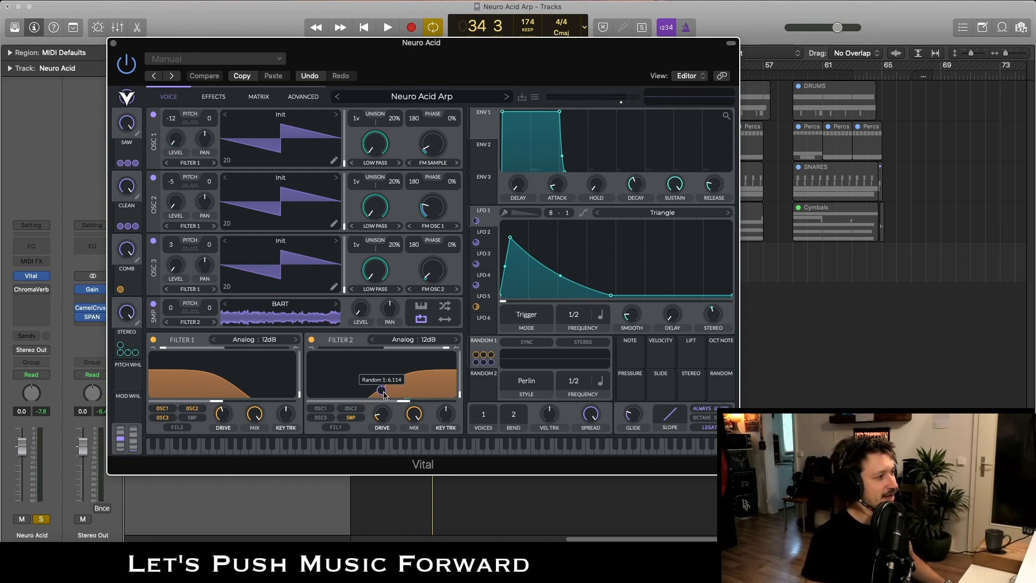
drag(480, 356, 219, 392)
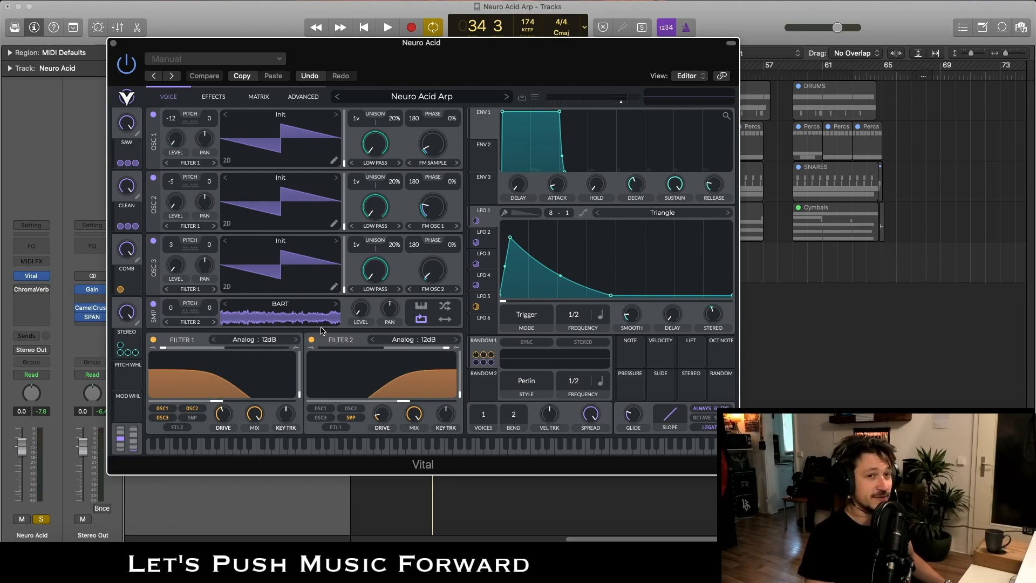
Step: Display LFO 5, the modulator of Filter 1's cutoff, and audition the patch with both filters on
click(488, 297)
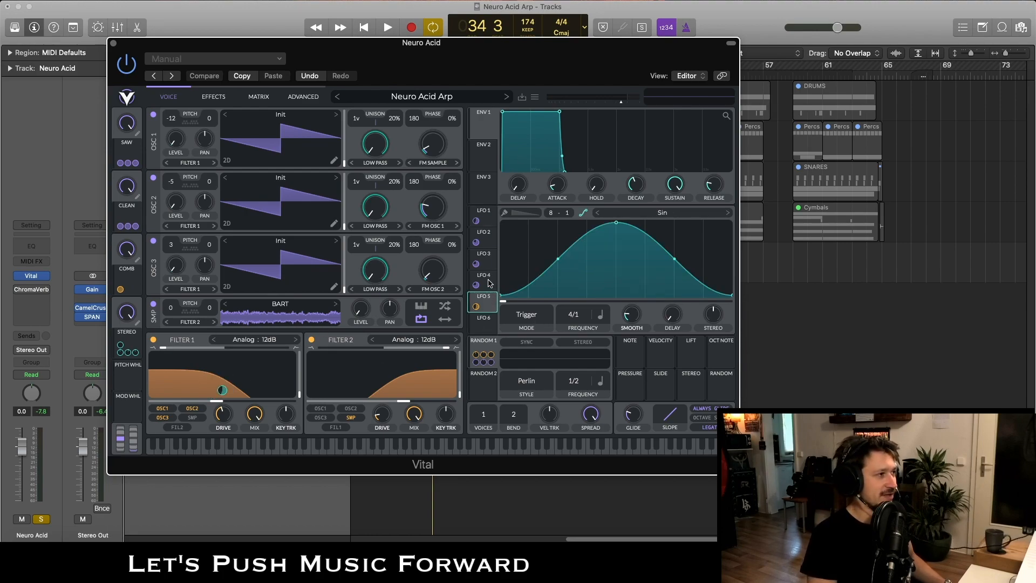
click(489, 281)
click(486, 305)
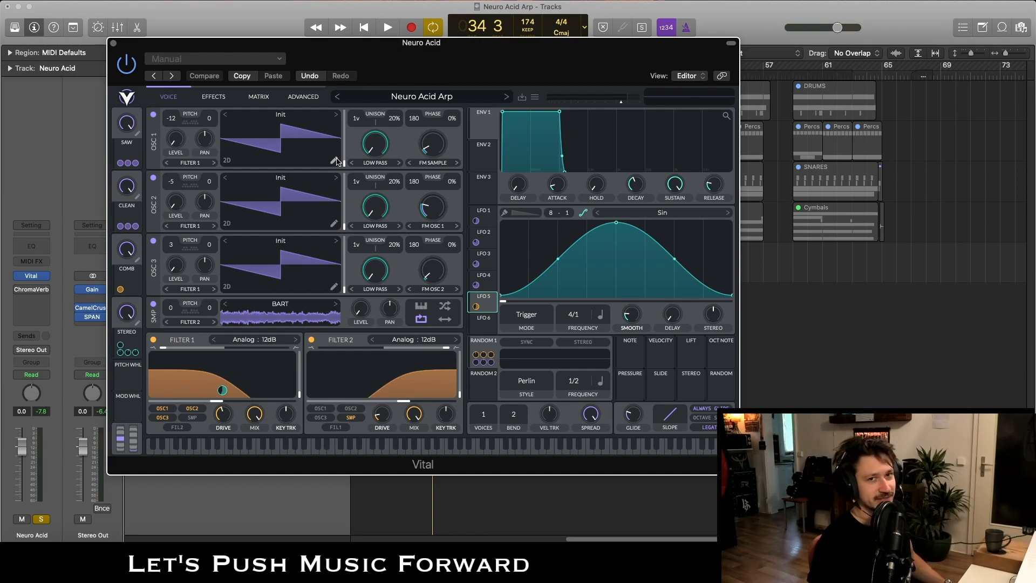
key(space)
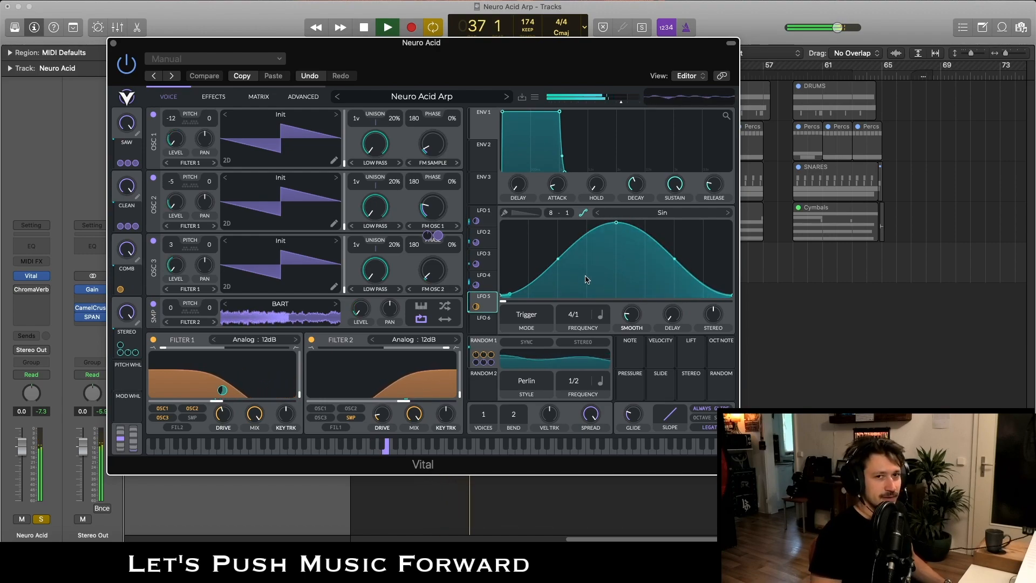
key(space)
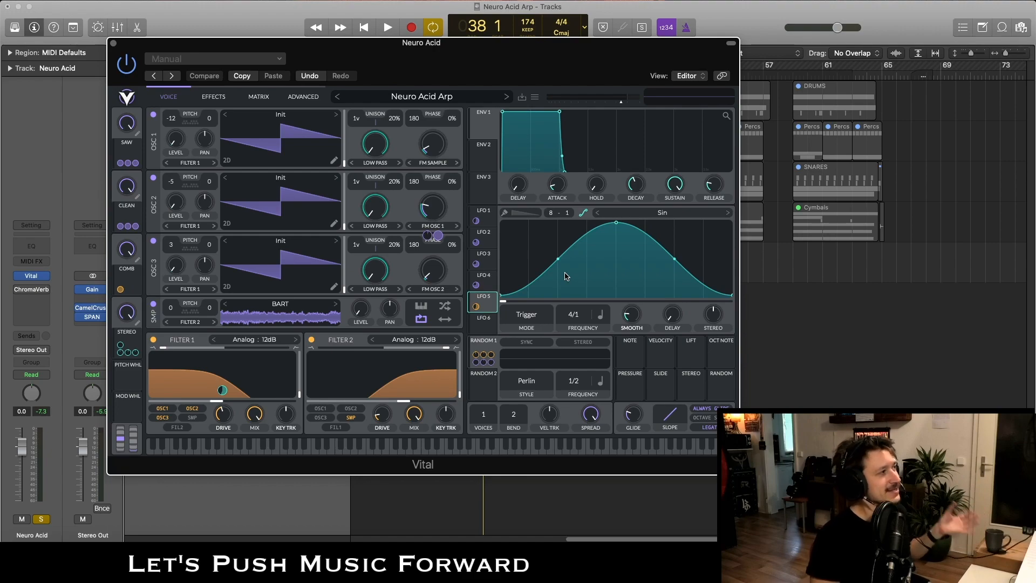
Step: Turn on the Filter and Chorus effects of the patch
click(213, 96)
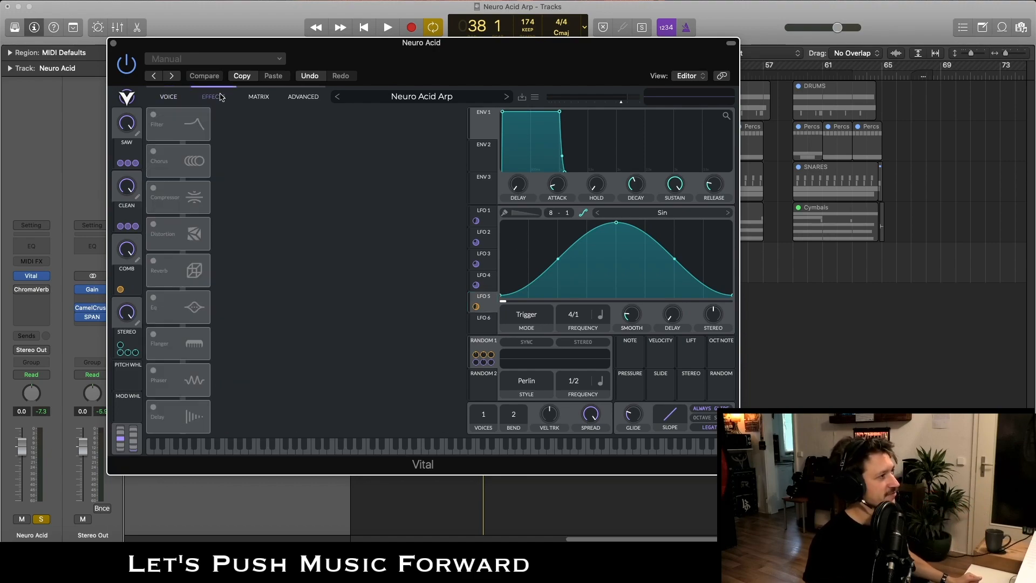
click(154, 115)
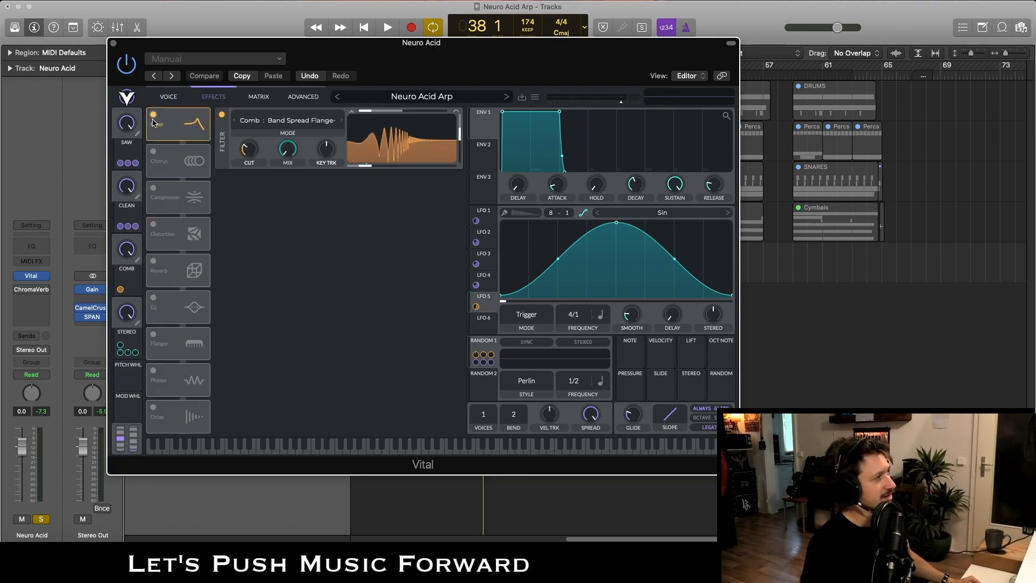
click(153, 151)
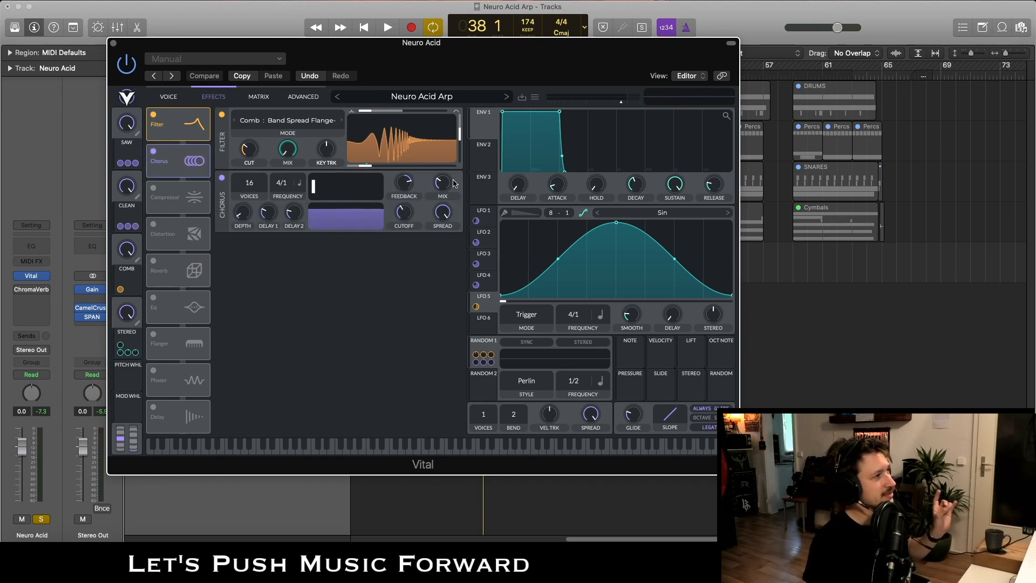
mouse_move(448, 193)
Step: Play the loop with the effects on and turn the COMB macro all the way down
key(space)
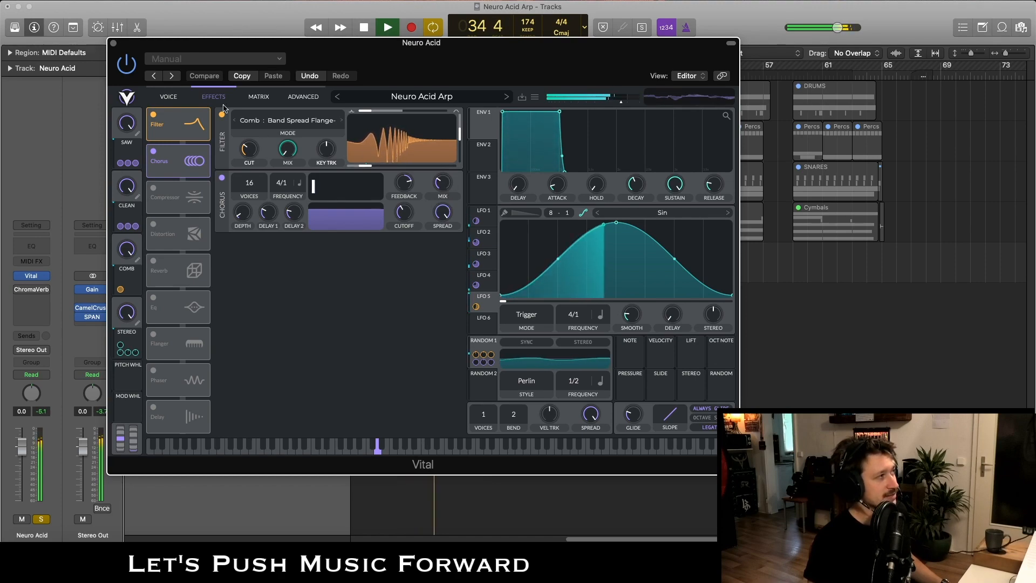
drag(135, 248, 135, 286)
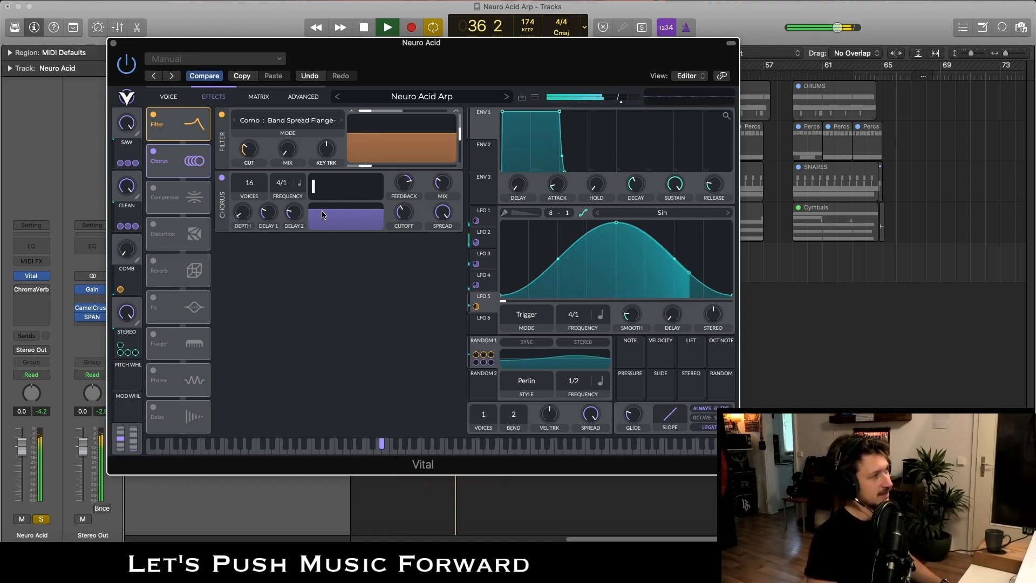
Step: Examine the Chorus effect's depth, delay, feedback and mix settings and audition the loop with it on
key(space)
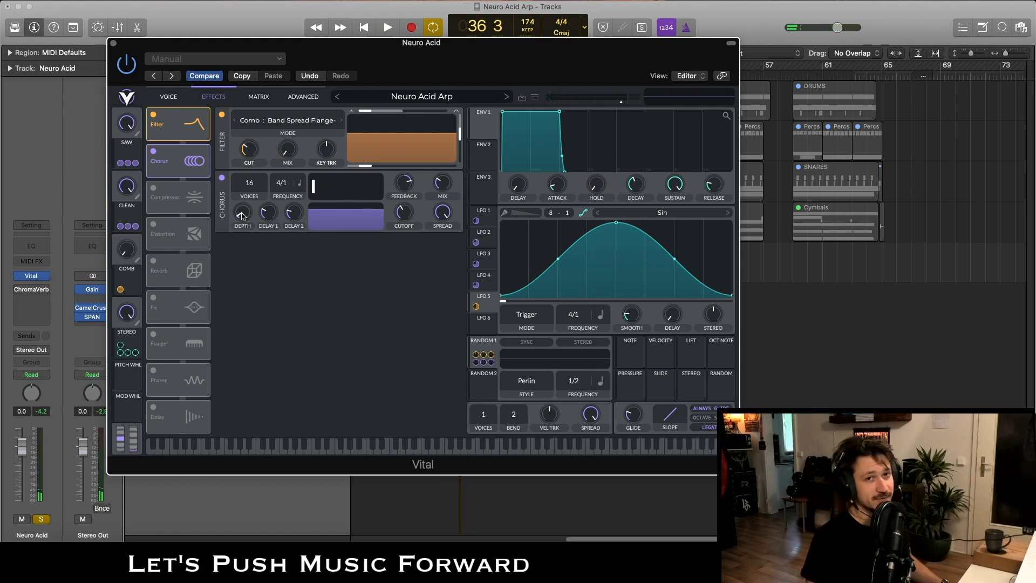
mouse_move(241, 215)
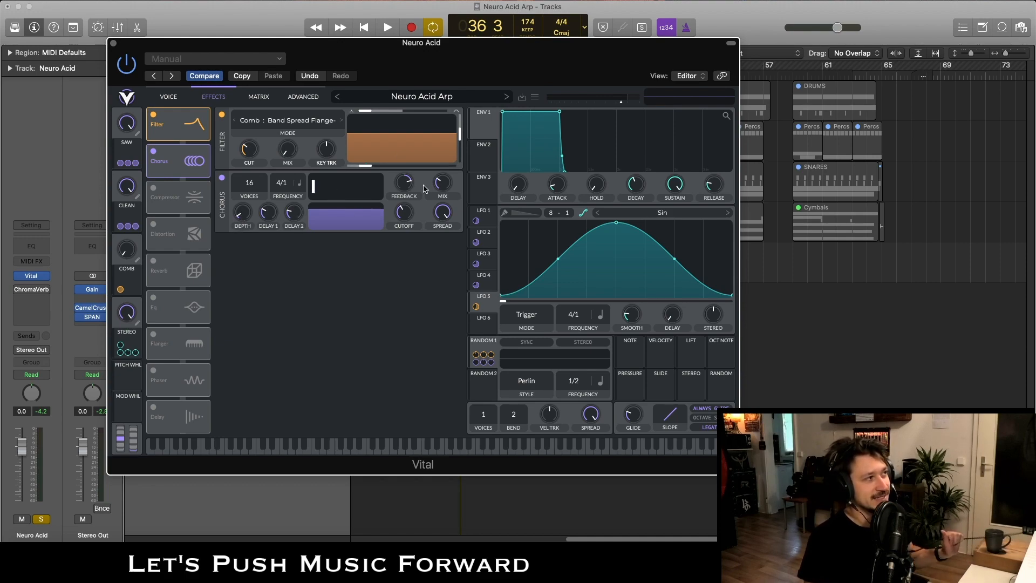
mouse_move(437, 198)
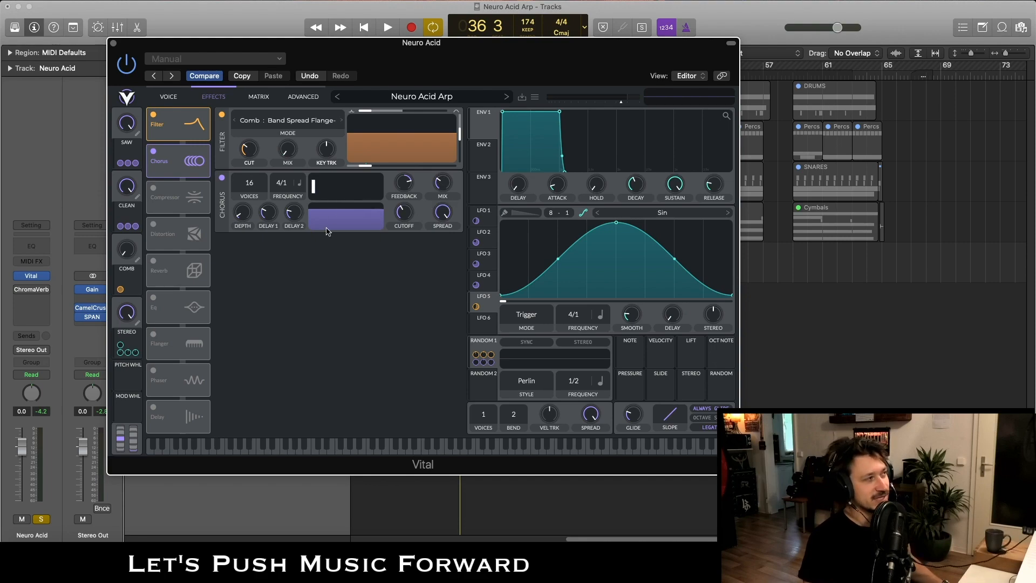
key(space)
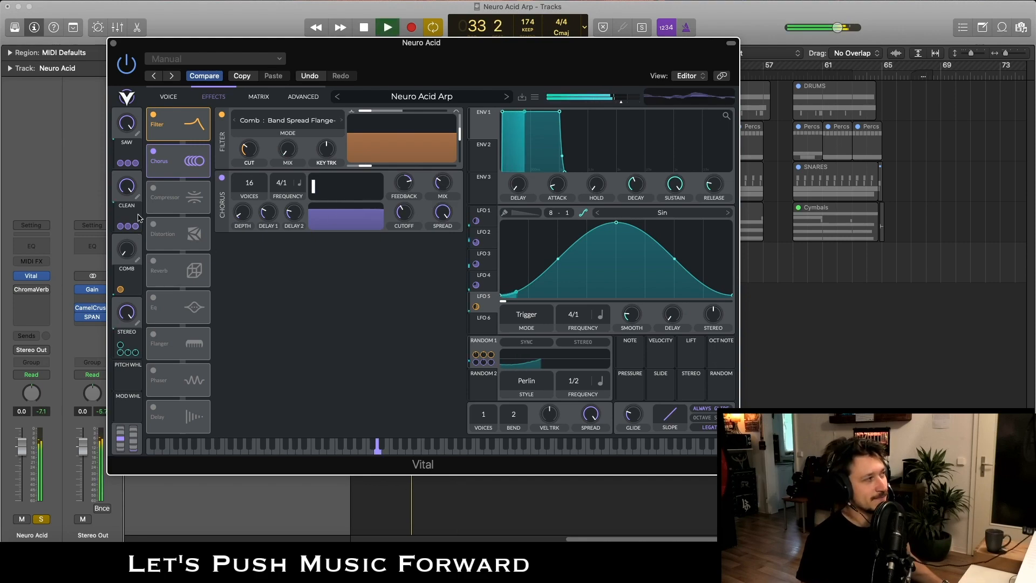
key(space)
Step: Turn on the Compressor effect in Multiband mode and audition the loop with it
click(153, 188)
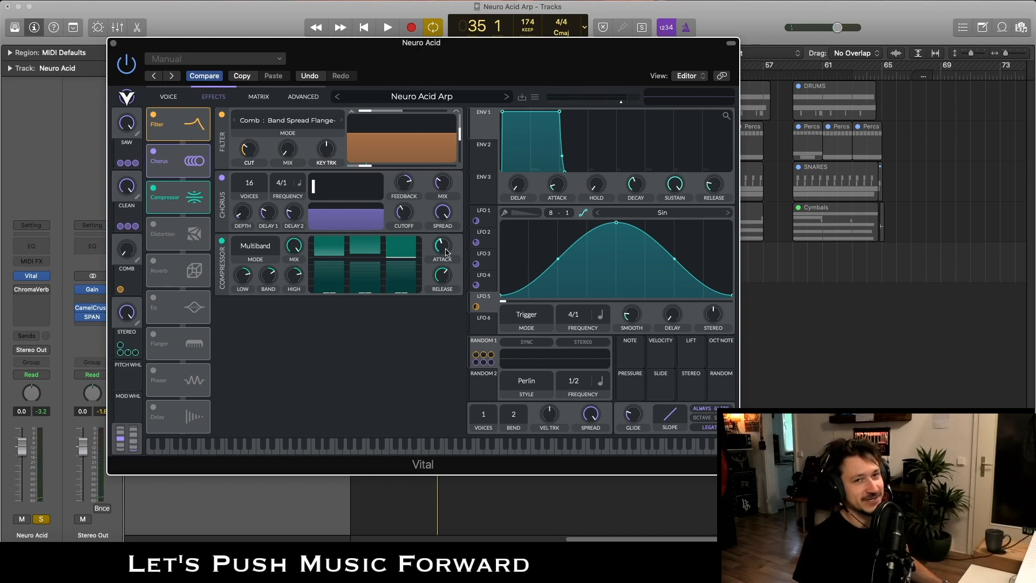
key(space)
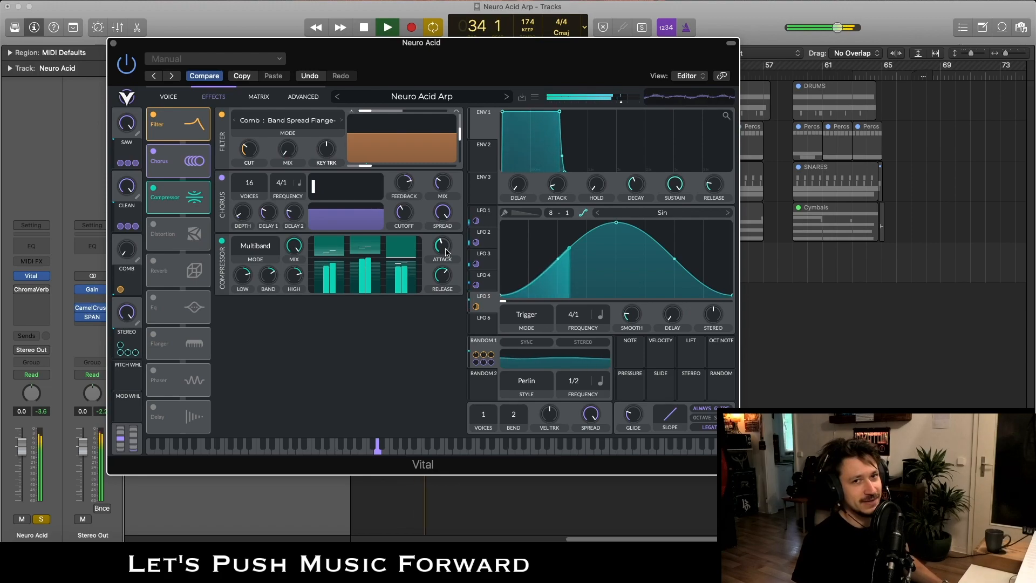
key(space)
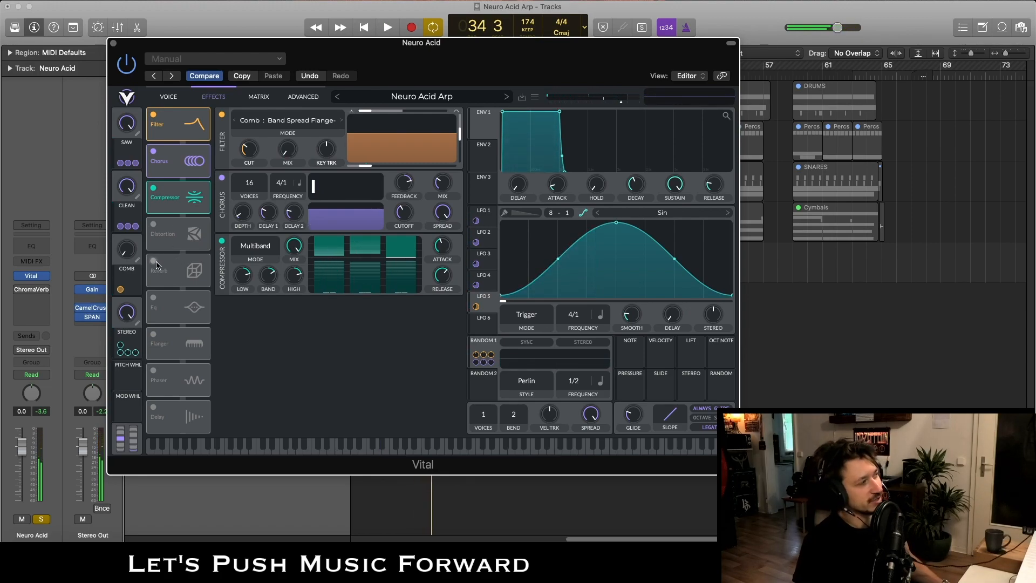
Step: Turn on the Soft Clip Distortion effect and audition the loop with it
click(153, 224)
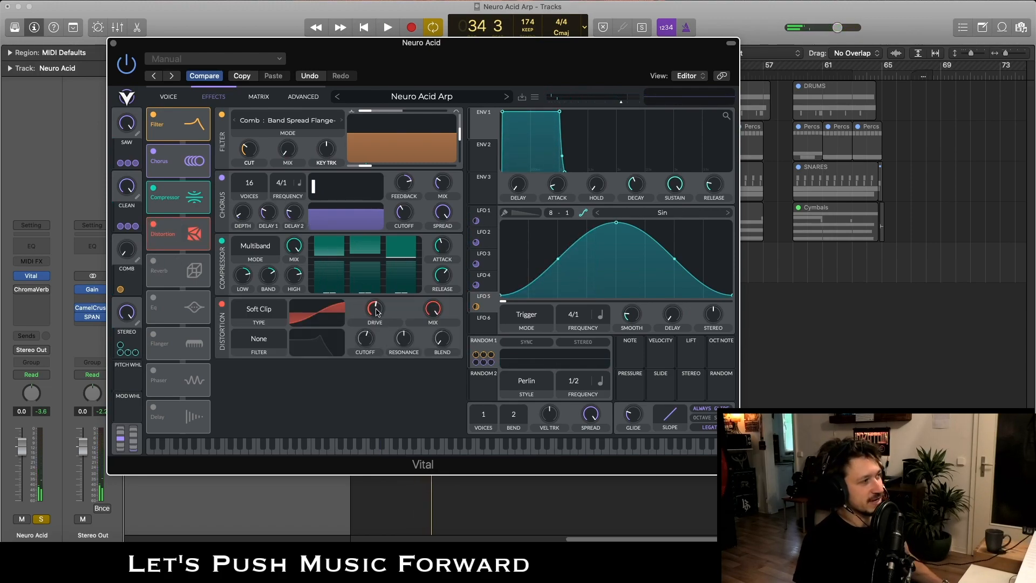
mouse_move(377, 309)
key(space)
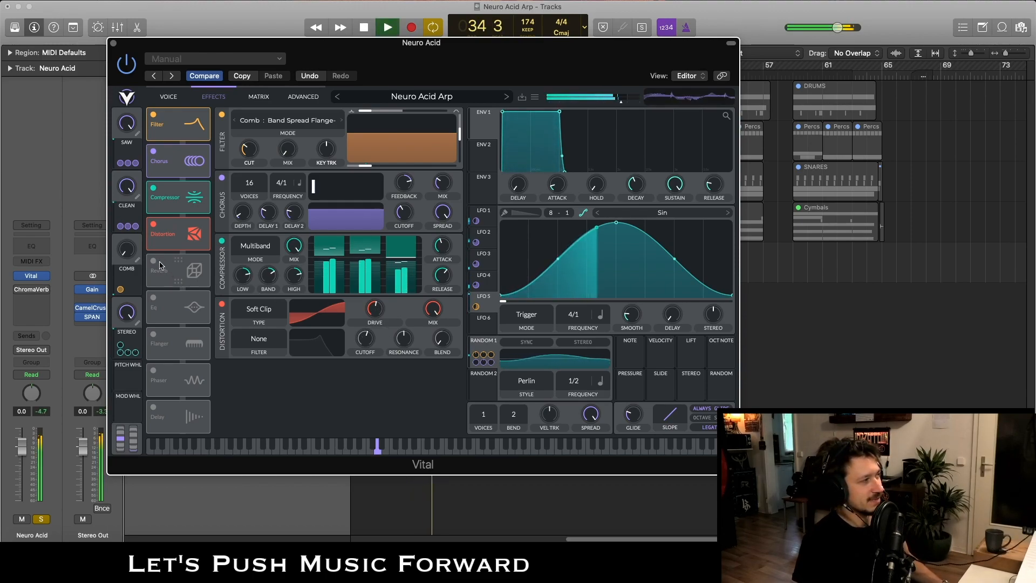
key(space)
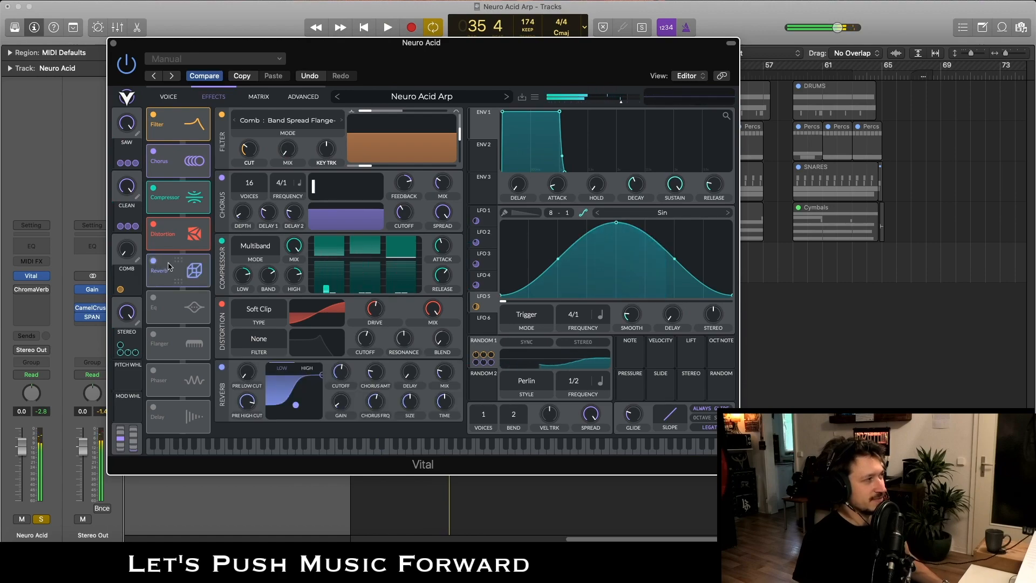
Step: Turn on the Reverb effect and audition the loop with it
click(155, 262)
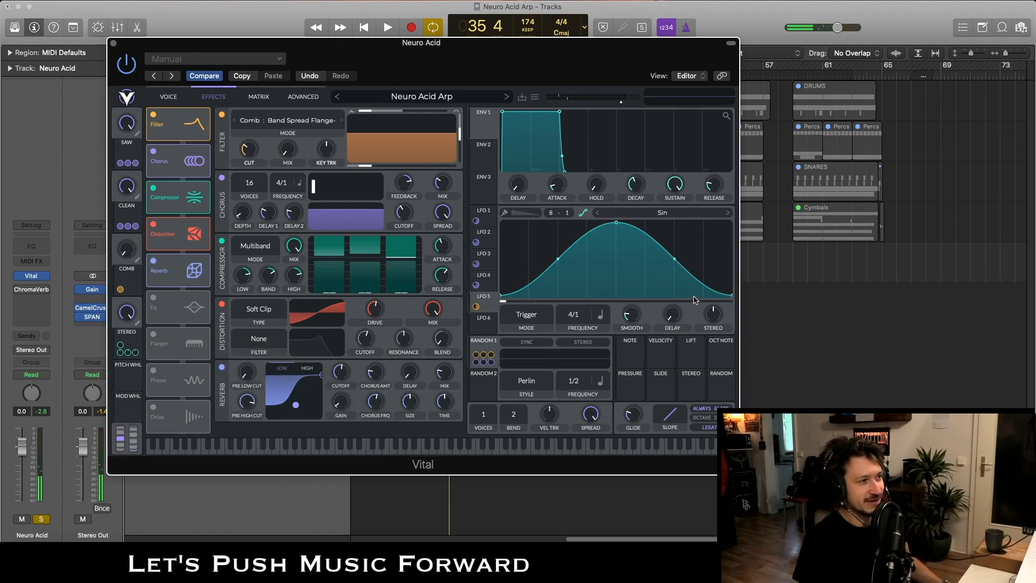
key(space)
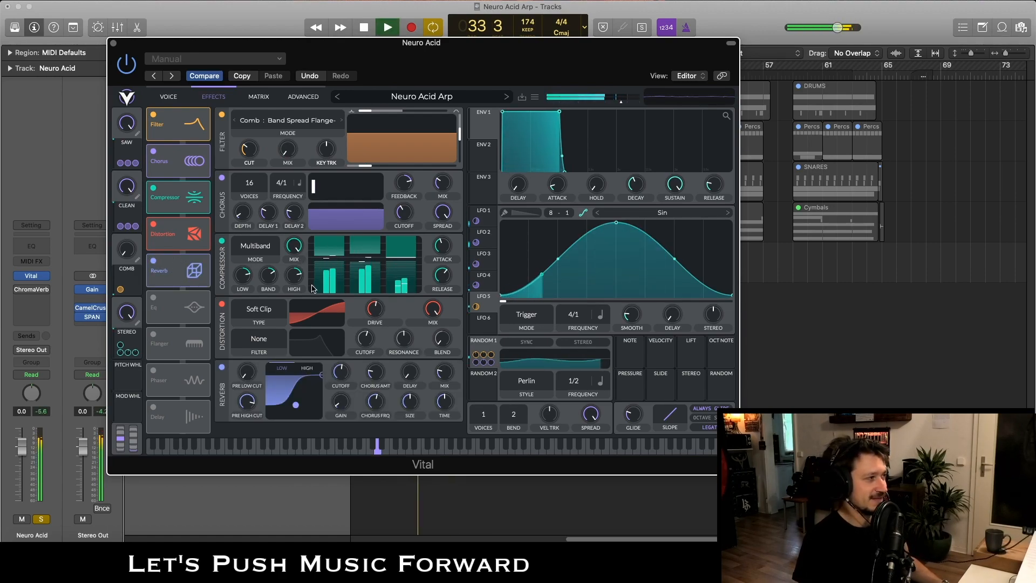
key(space)
Step: Turn on the EQ effect, nudge its middle band to about 2.1 dB at 346 Hz and audition the full effects chain
click(154, 298)
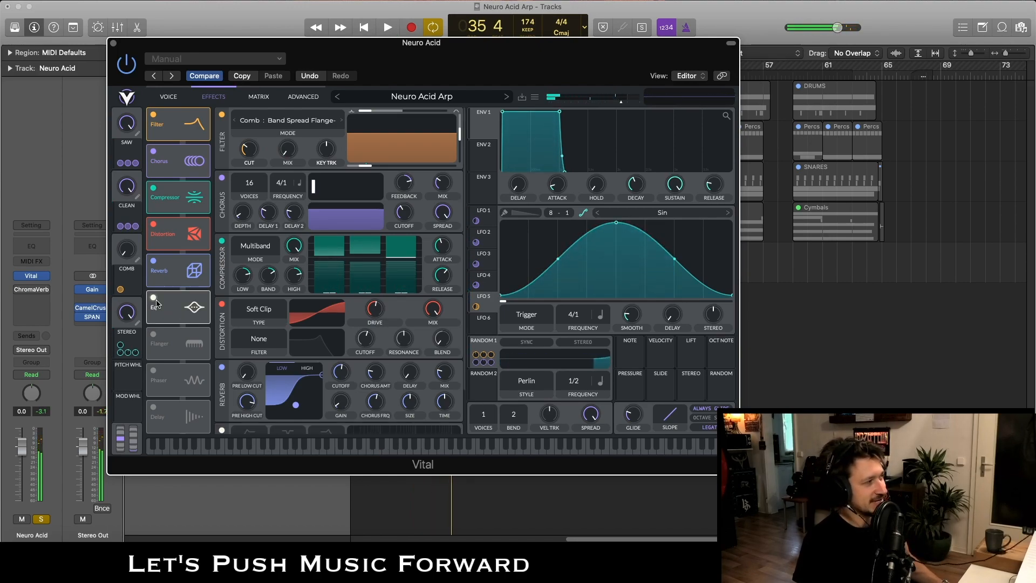
scroll(453, 251, down, 2)
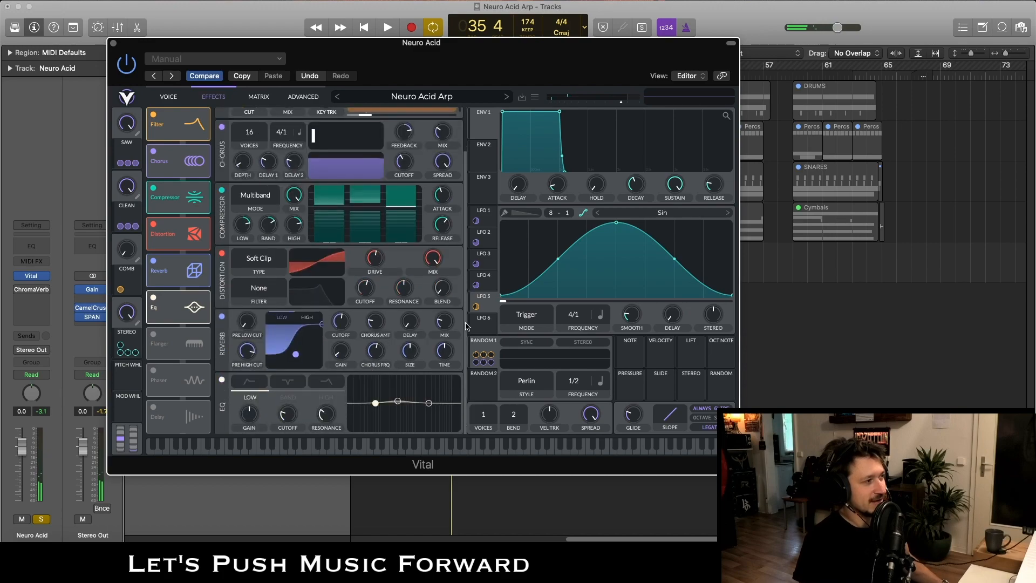
click(397, 403)
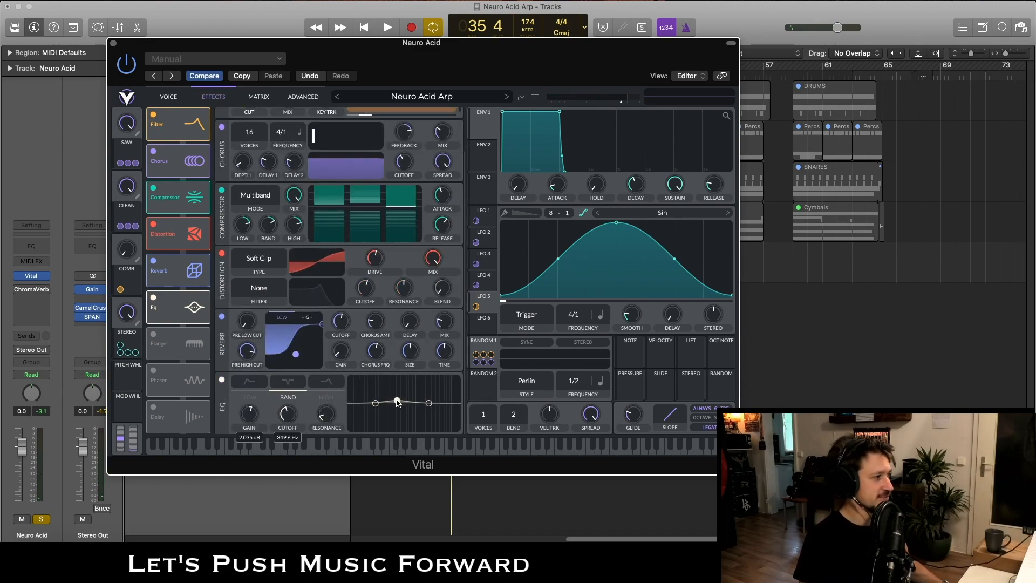
drag(398, 403, 398, 402)
key(space)
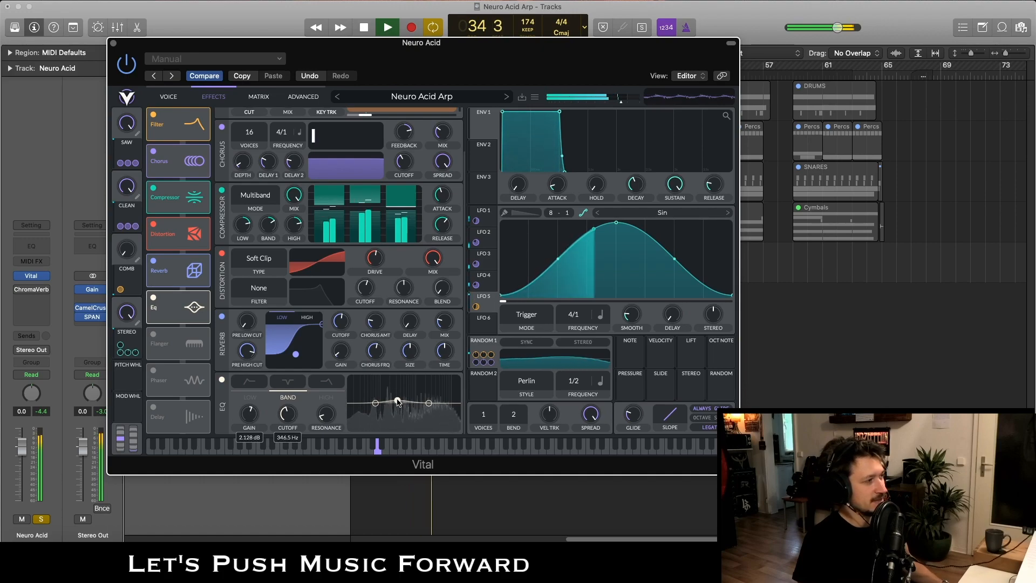
key(space)
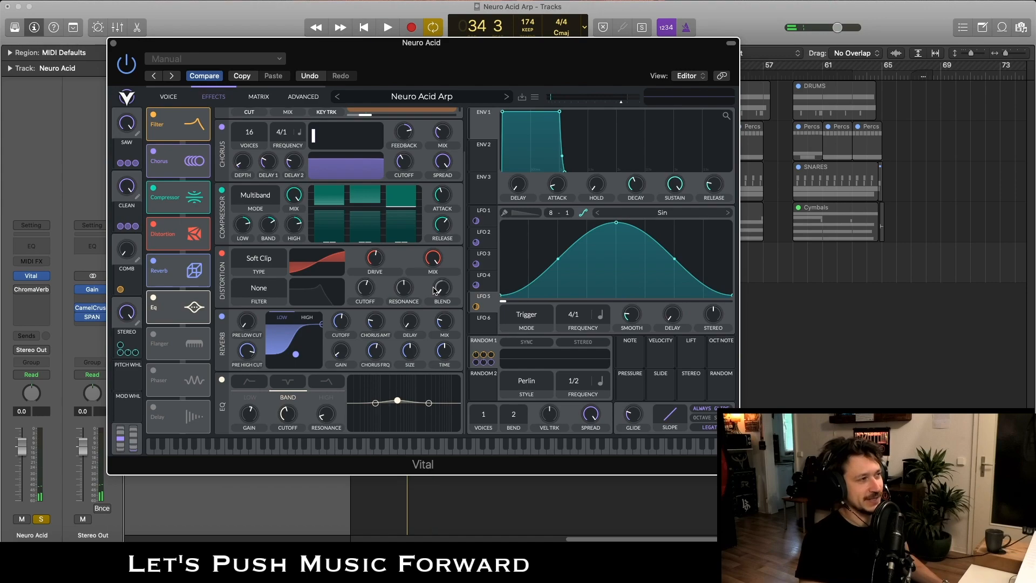
key(space)
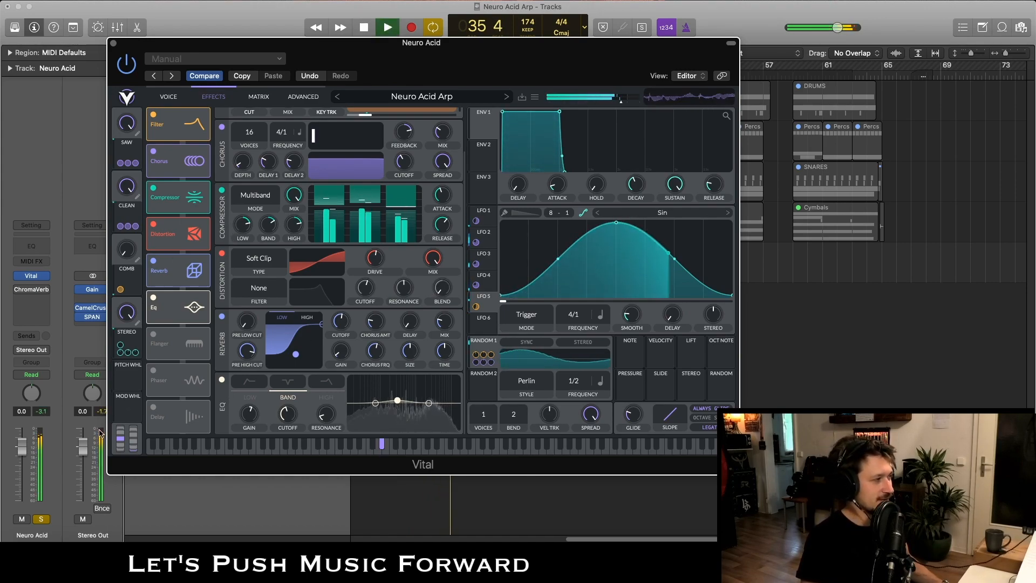
key(space)
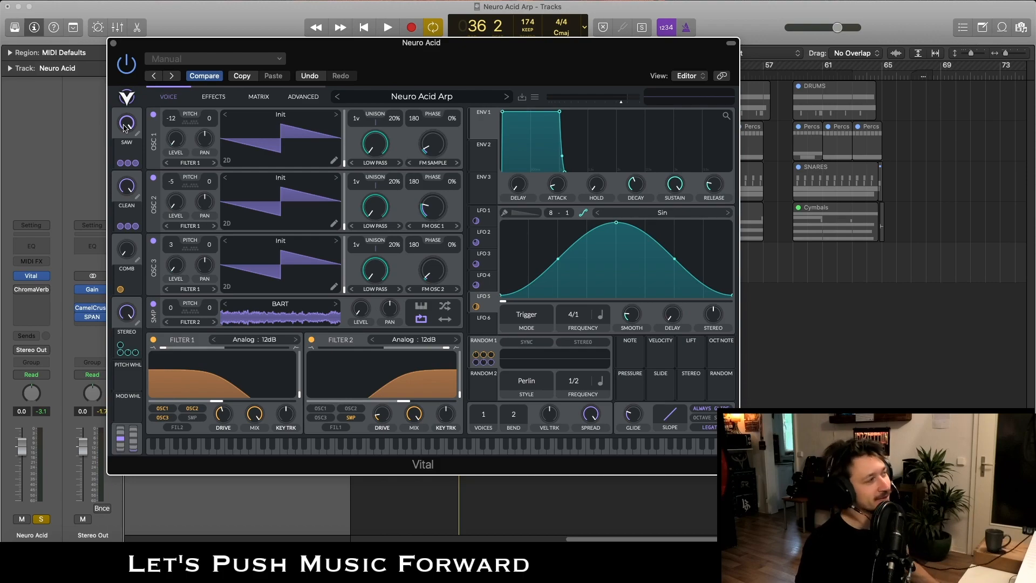
Step: Sweep the SAW macro down and back up to 1.000 while watching the three oscillator waveforms
mouse_move(123, 128)
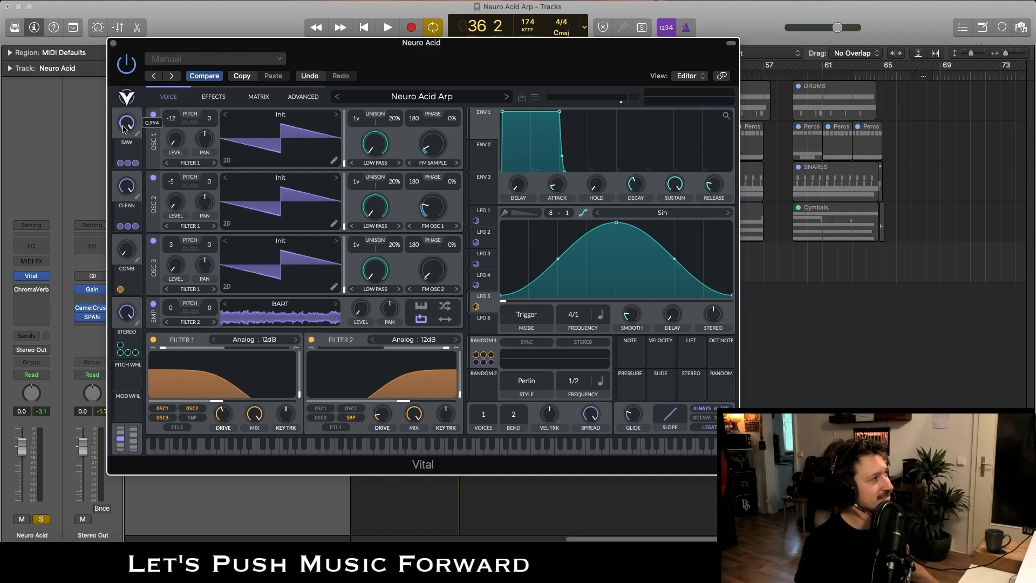
drag(123, 135, 139, 242)
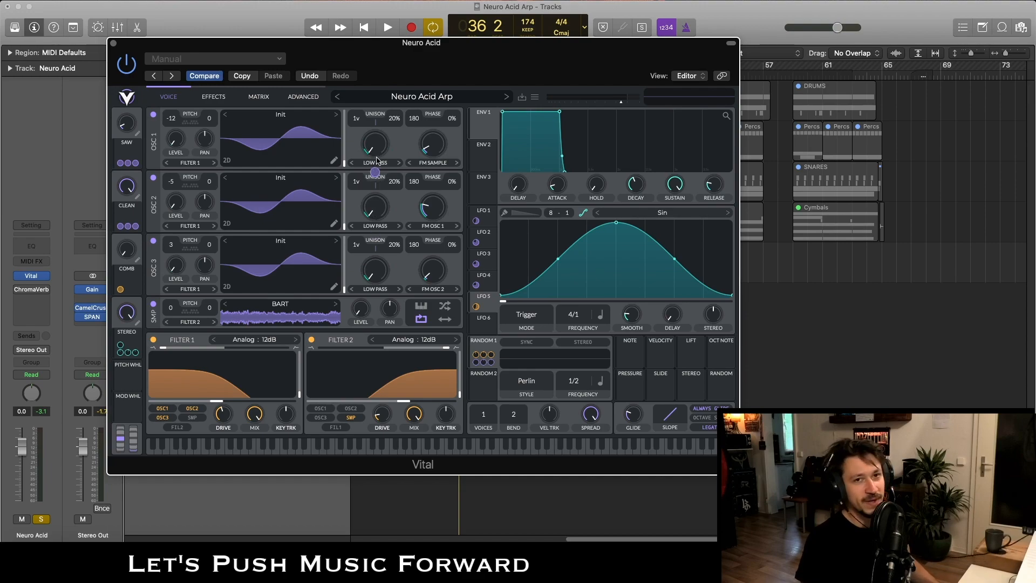
drag(139, 128, 146, 54)
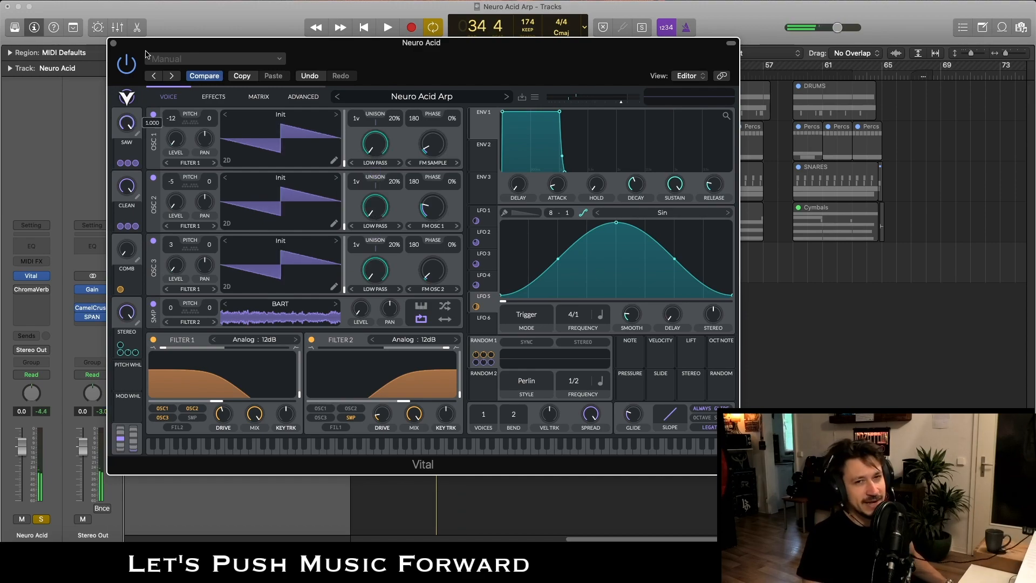
Step: Play the loop while lowering the SAW macro to about 0.19, stop playback and return the macro to full
key(space)
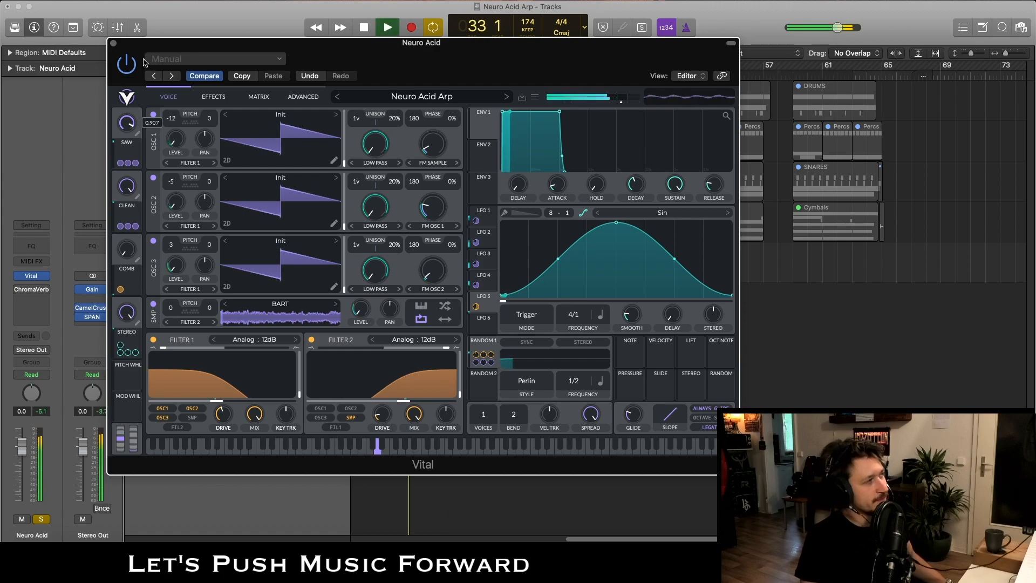
drag(146, 54, 121, 123)
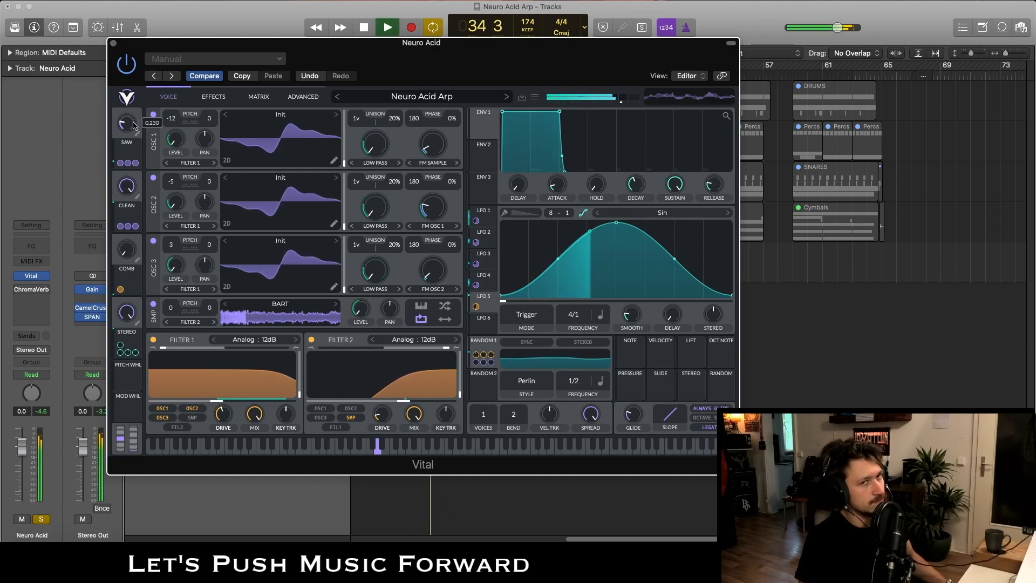
key(space)
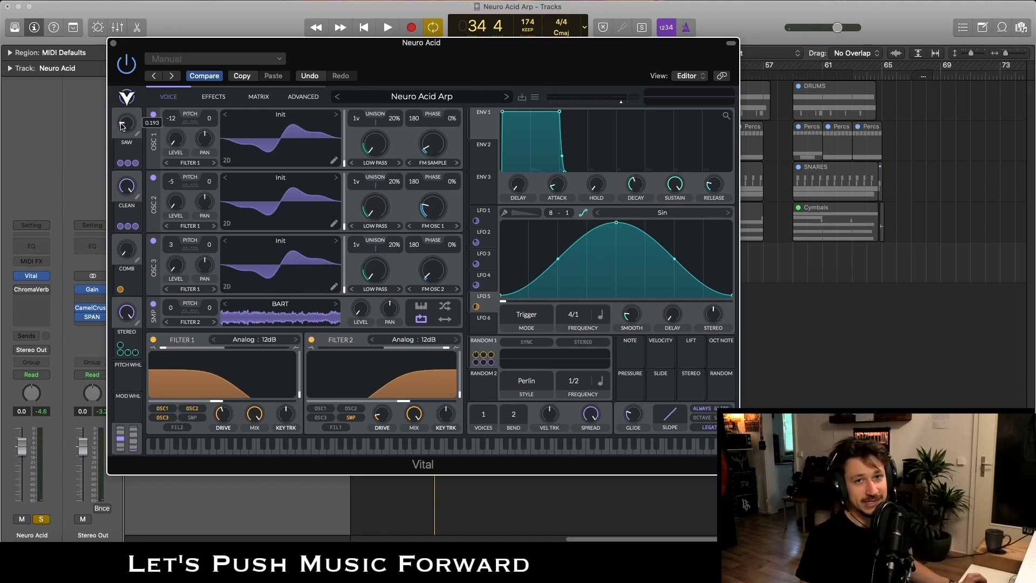
drag(122, 127, 130, 57)
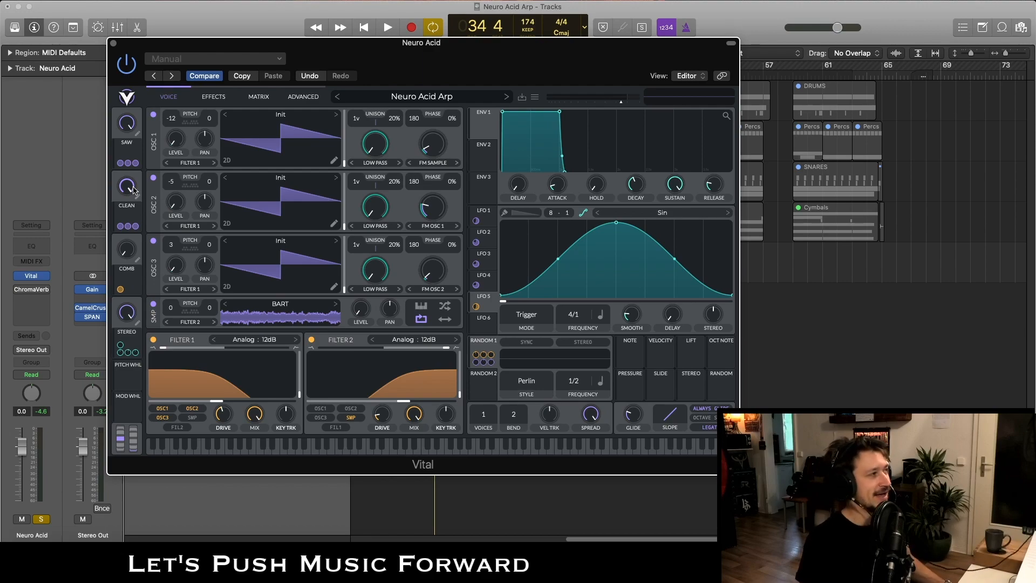
Step: Turn the CLEAN macro all the way down and audition the loop
drag(134, 190, 110, 287)
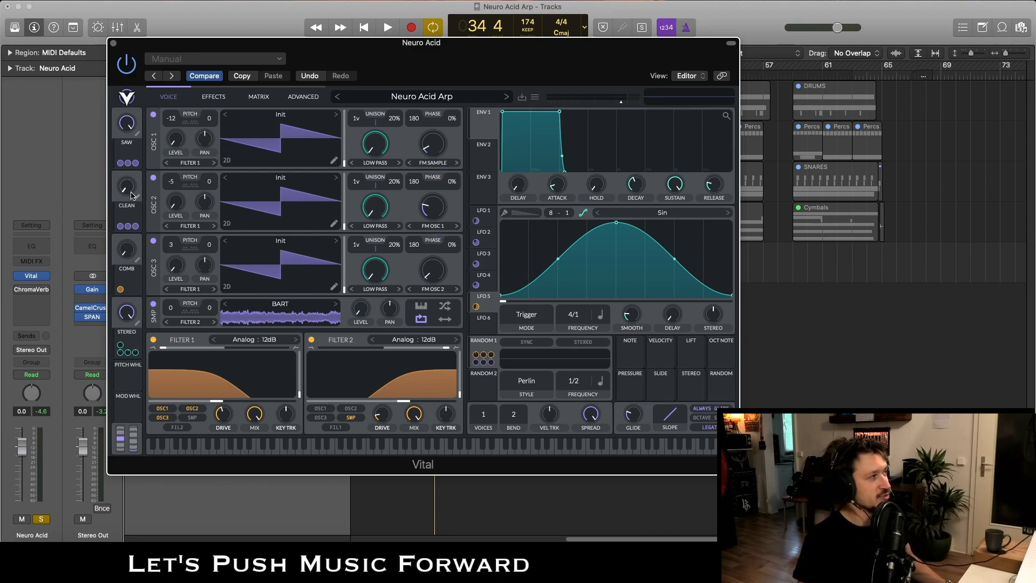
key(space)
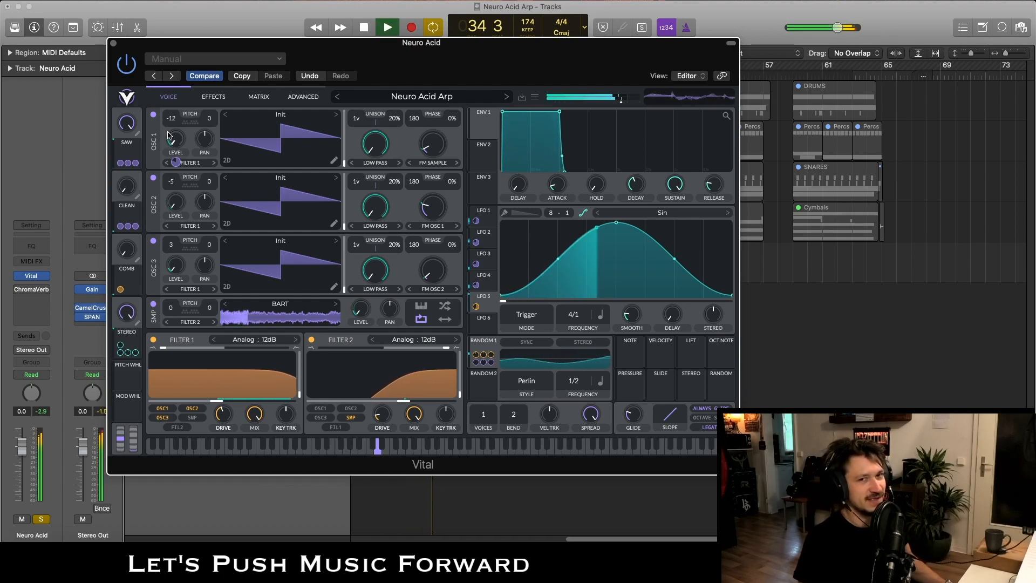
key(space)
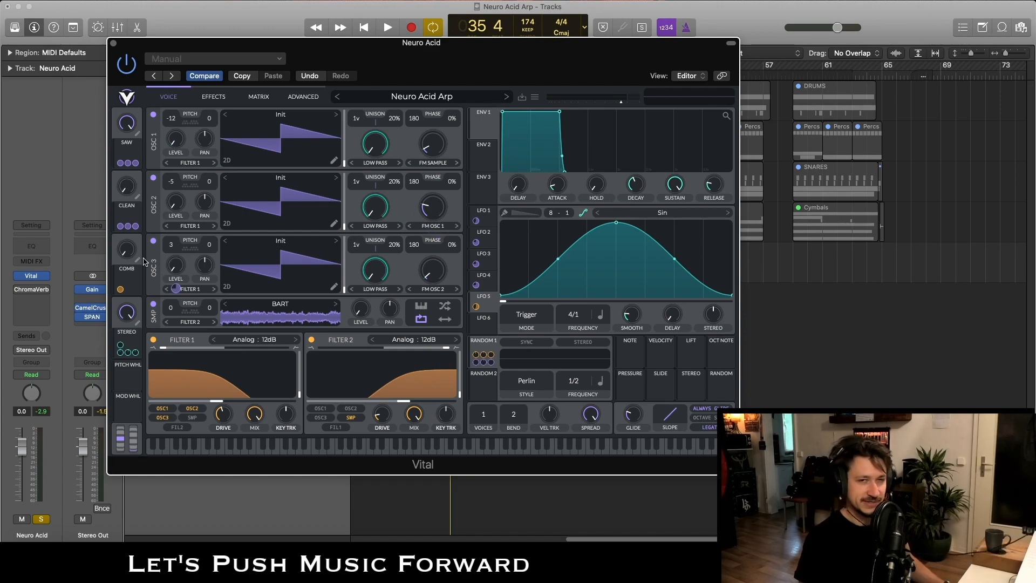
Step: Unsolo the Neuro Acid track and audition the patch together with the drums
click(43, 518)
key(space)
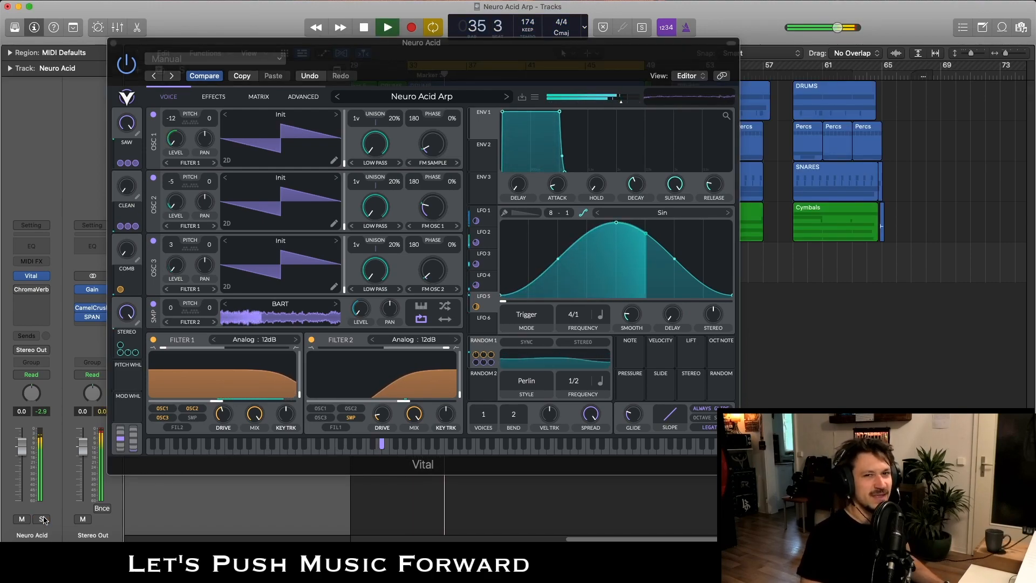
key(space)
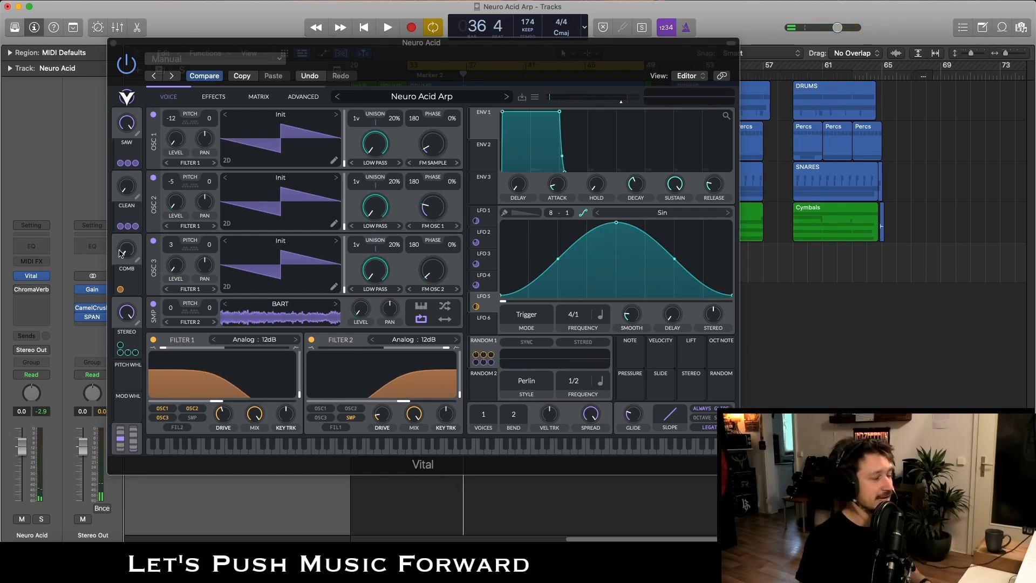
Step: Turn the COMB macro all the way up and audition its influence on the comb filter's mix in the effects chain
drag(119, 250, 122, 104)
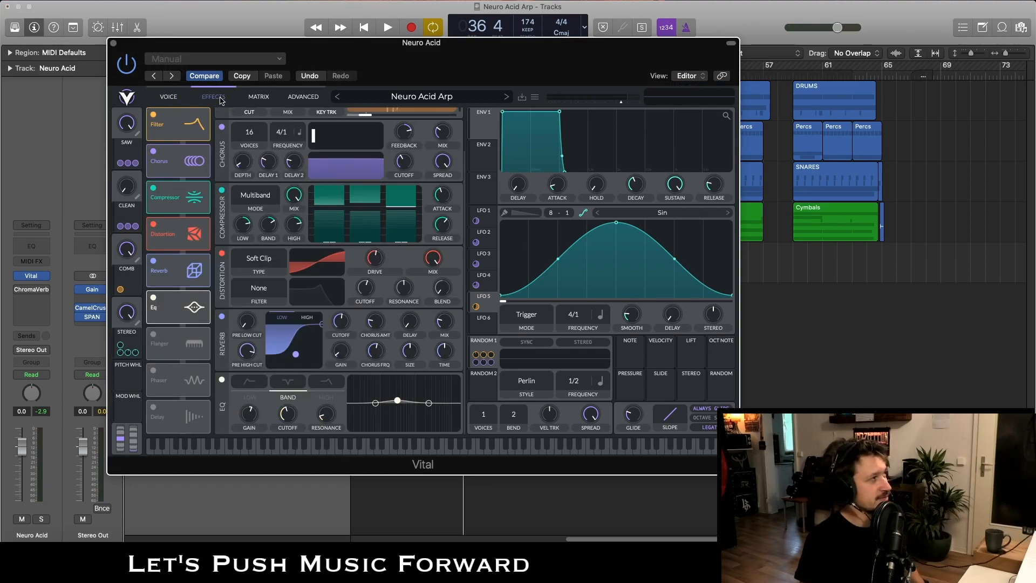
click(223, 99)
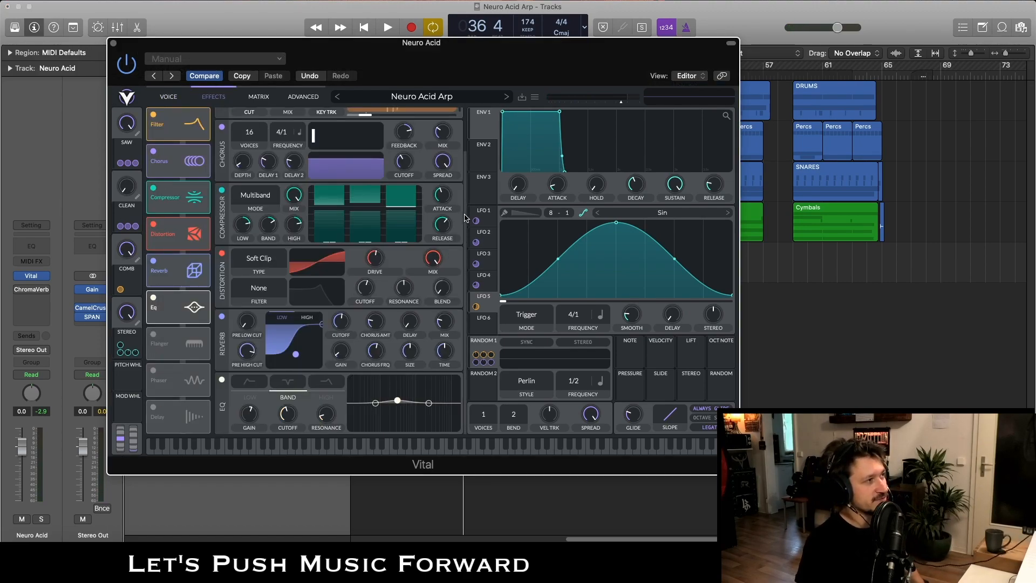
scroll(467, 218, up, 3)
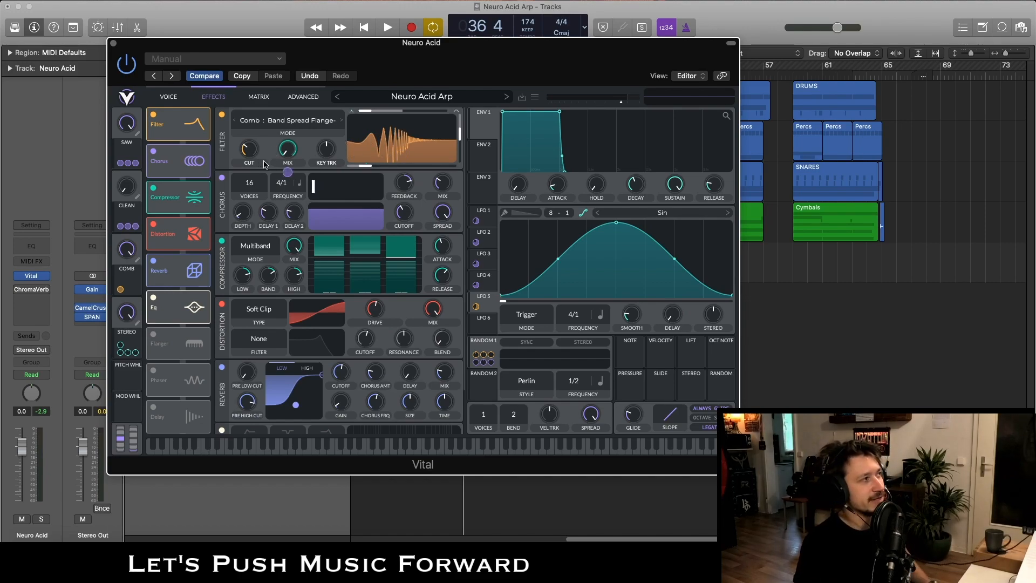
key(space)
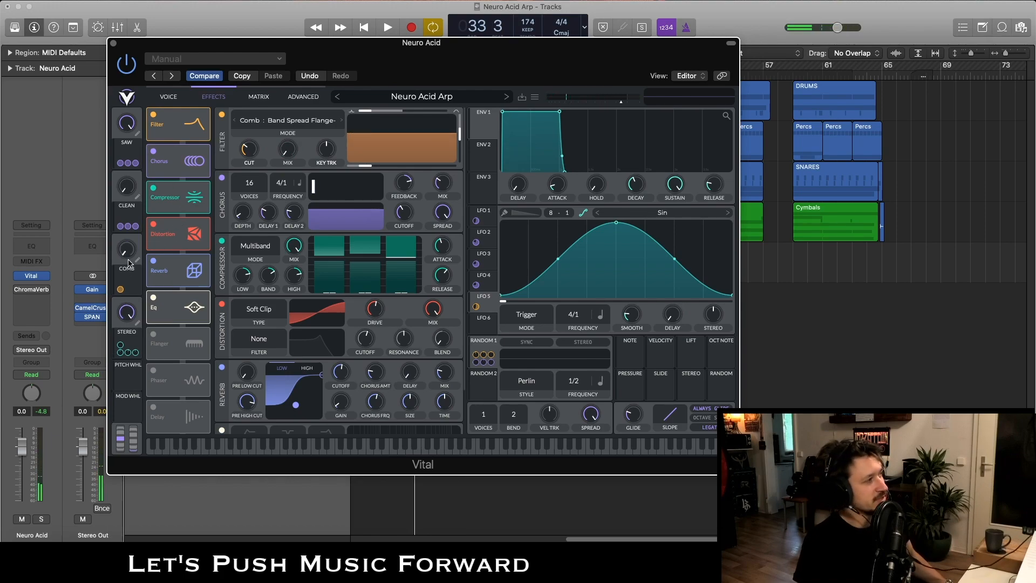
Step: Play the loop with the COMB macro at full and stop playback
key(space)
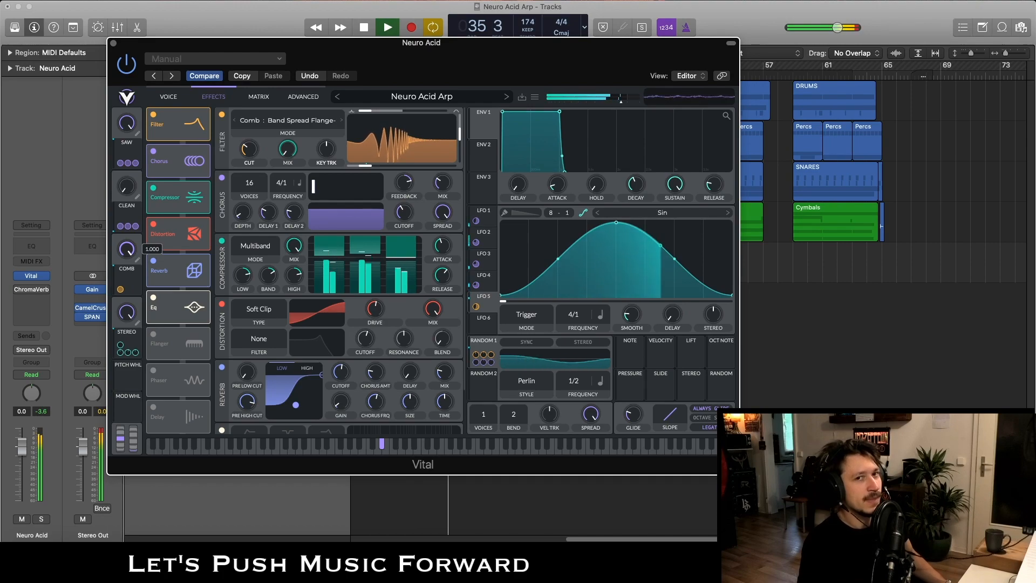
key(space)
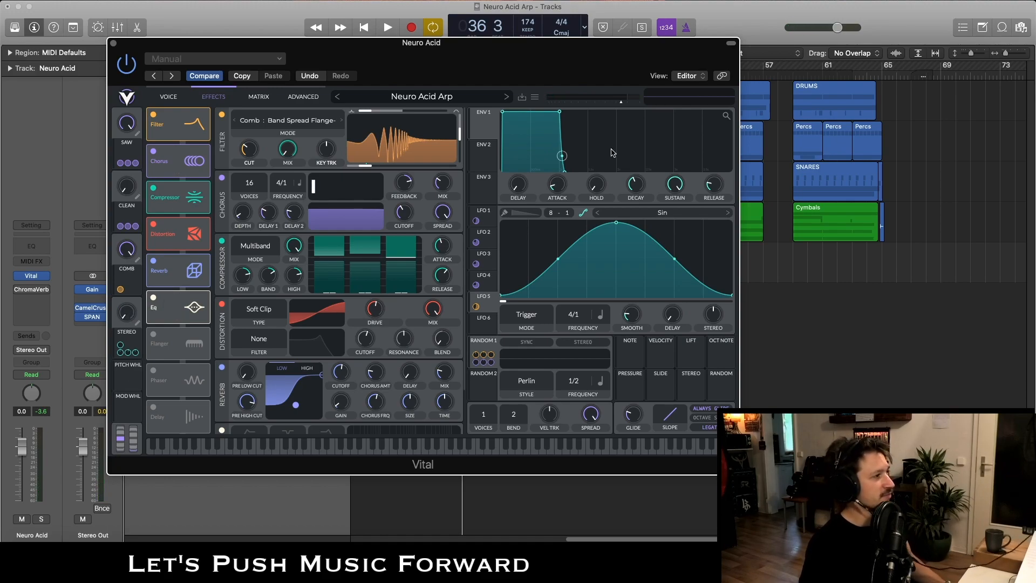
Step: Return to the voice page and examine the curves, rates and stereo offsets of LFOs 1 to 4
click(169, 96)
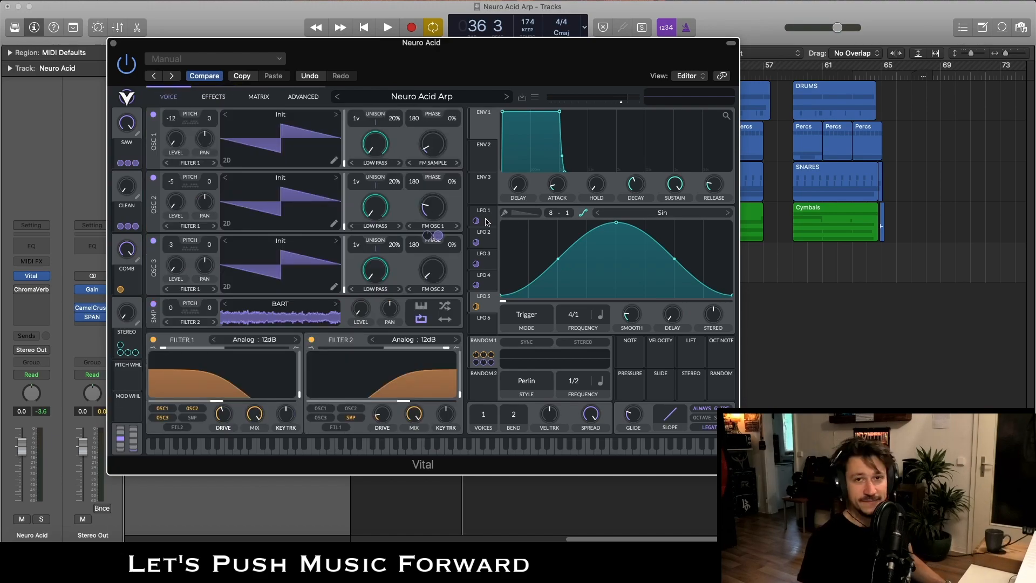
click(482, 255)
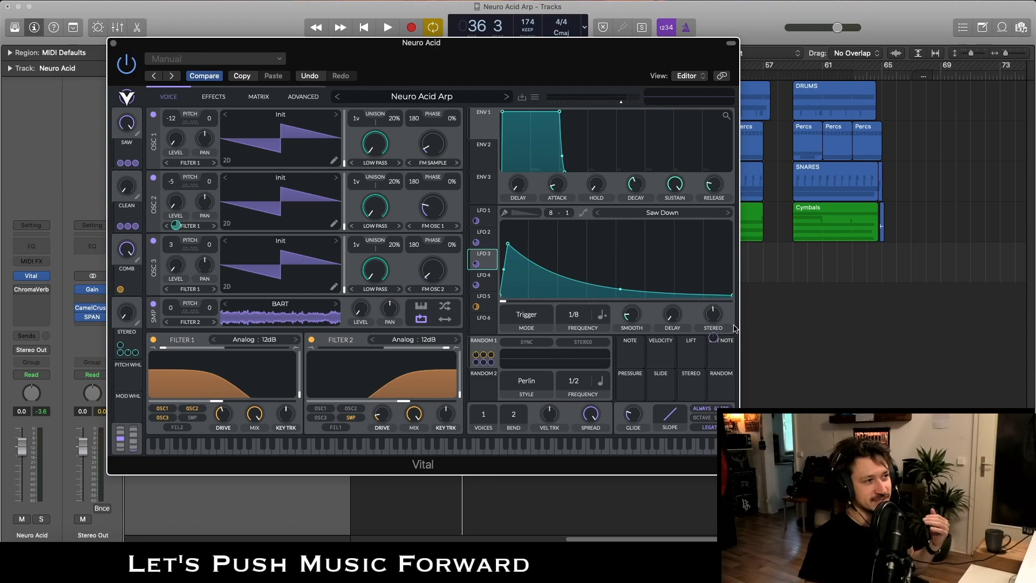
click(485, 240)
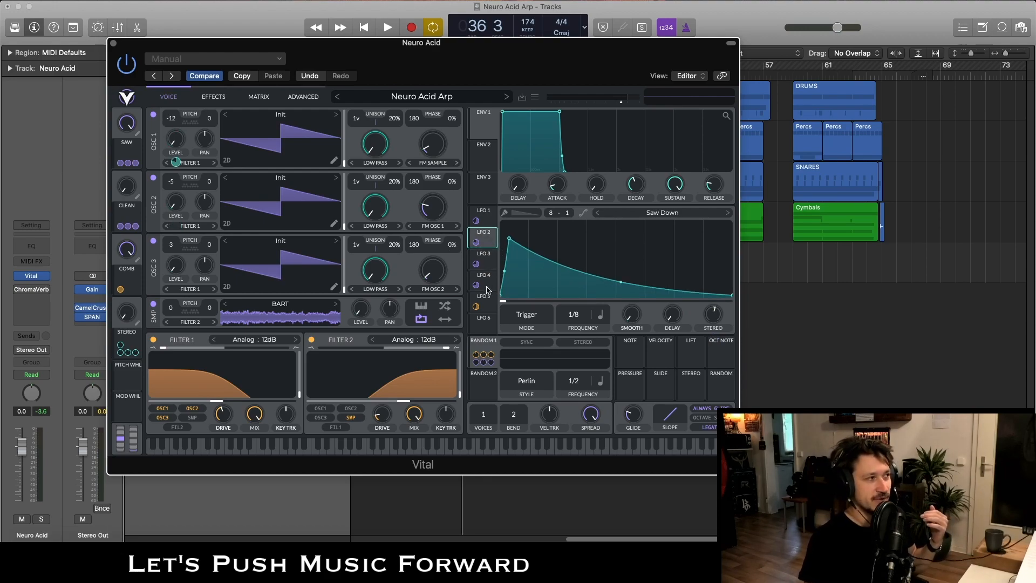
click(487, 285)
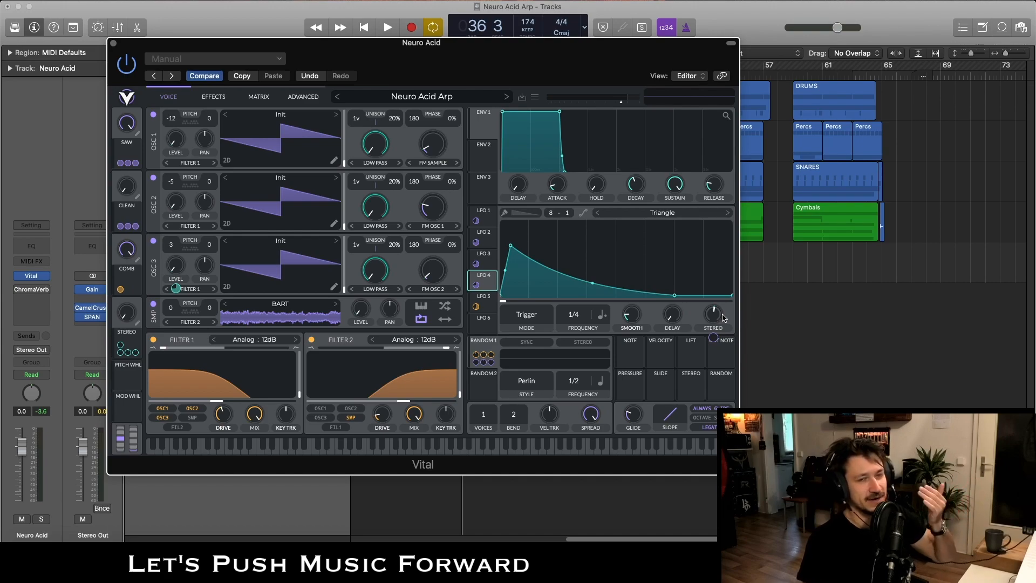
click(483, 234)
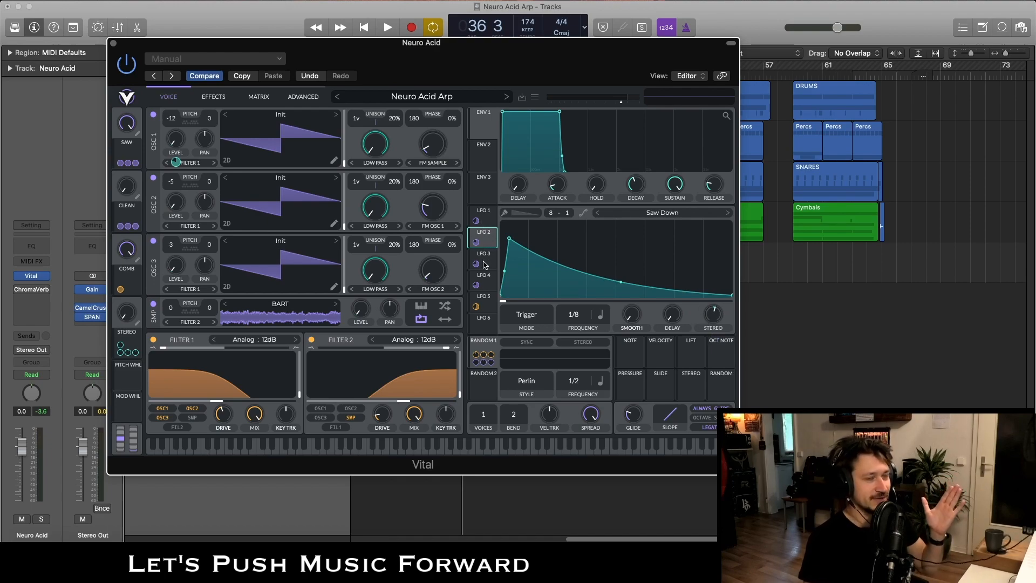
click(487, 217)
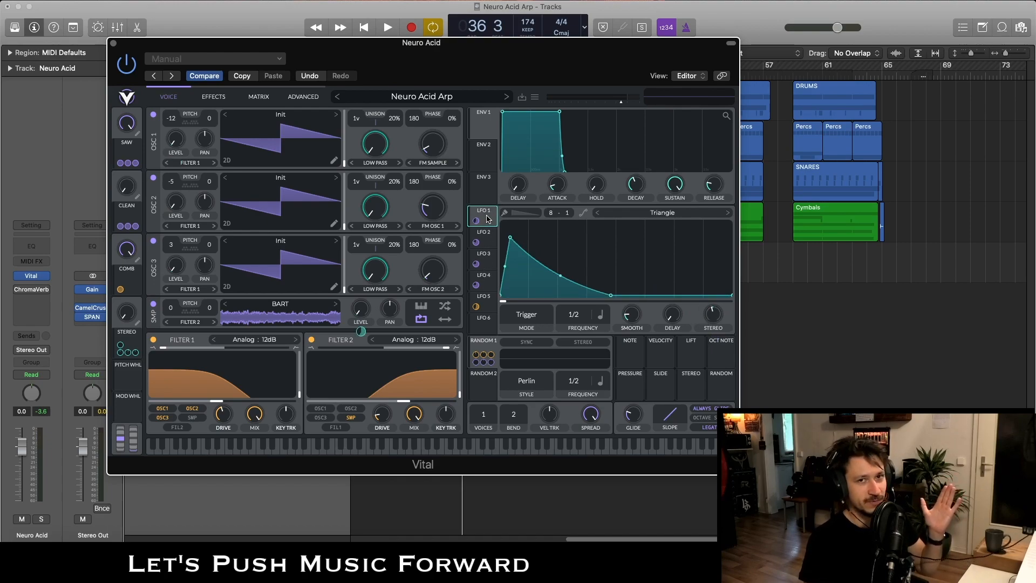
click(486, 233)
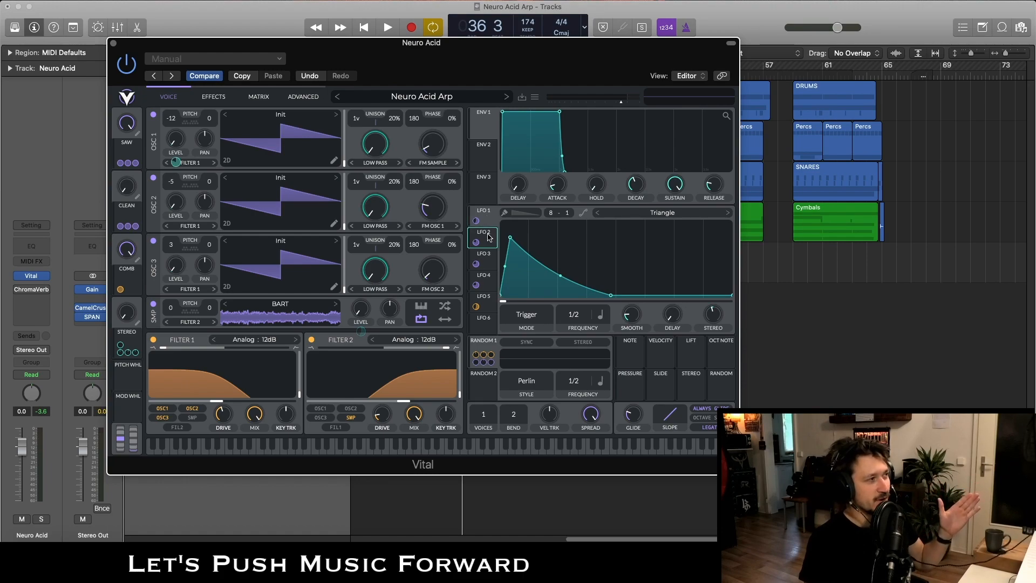
Step: Lower the STEREO macro to zero, play the loop while raising it to full, and stop playback
drag(122, 320, 148, 225)
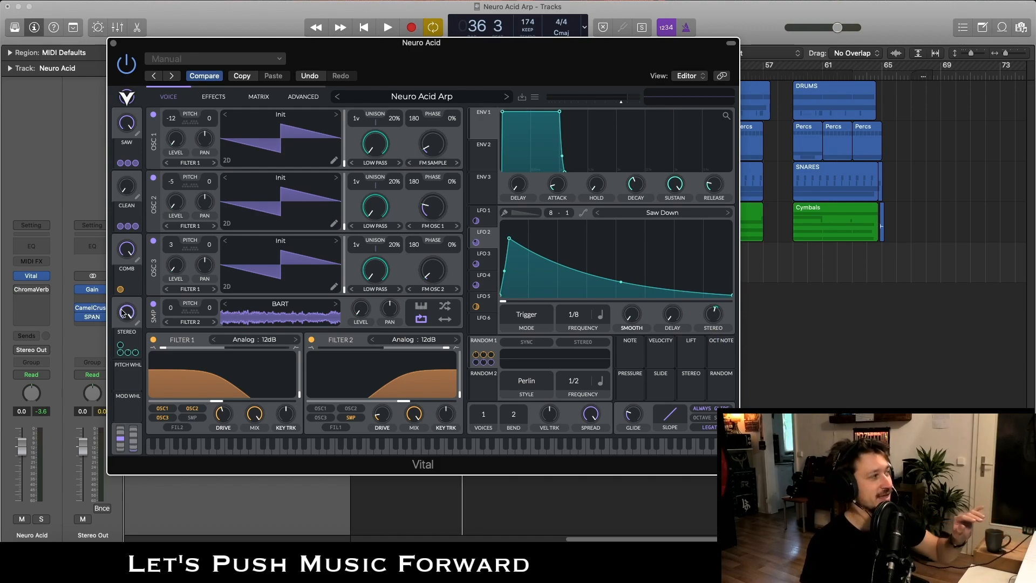
drag(126, 313, 100, 469)
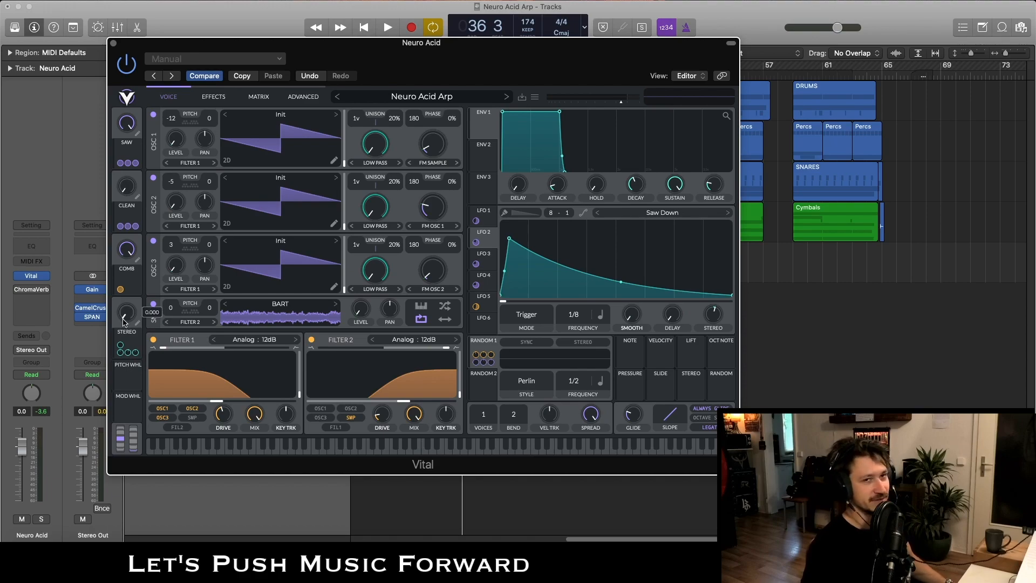
key(space)
drag(123, 322, 136, 91)
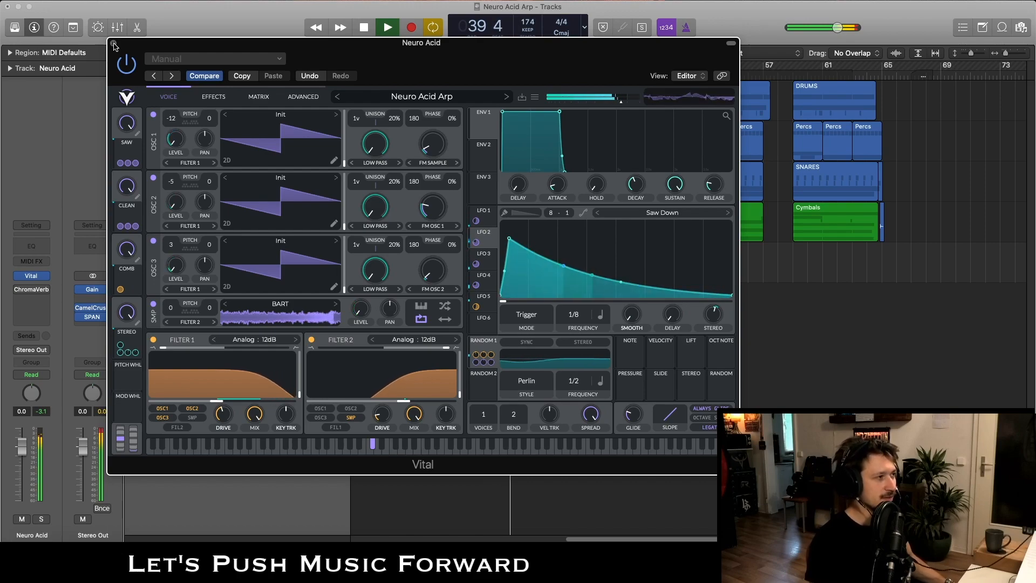
key(space)
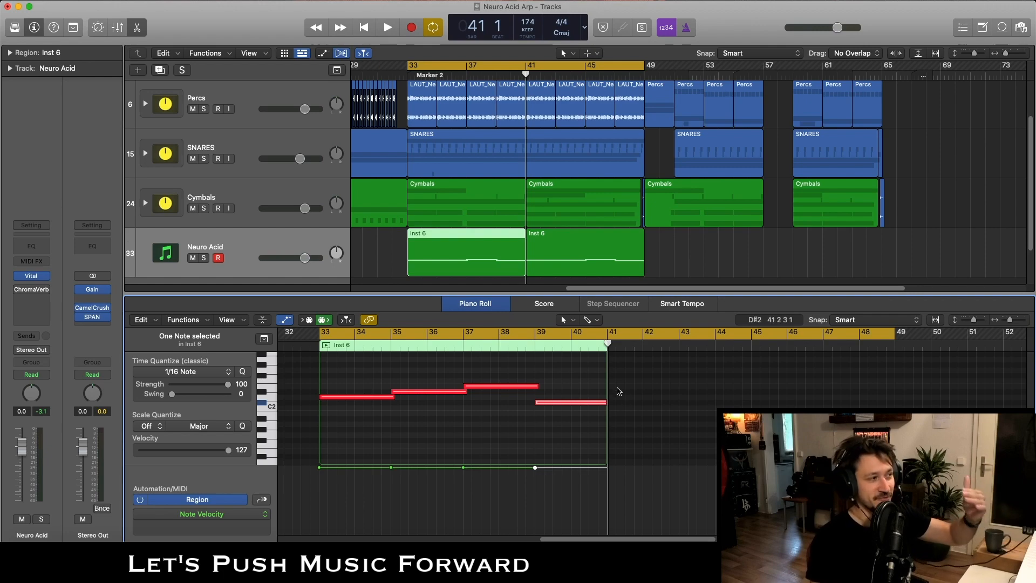
Step: Review the ChromaVerb reverb settings on the Neuro Acid channel and close the plug-in window
click(583, 423)
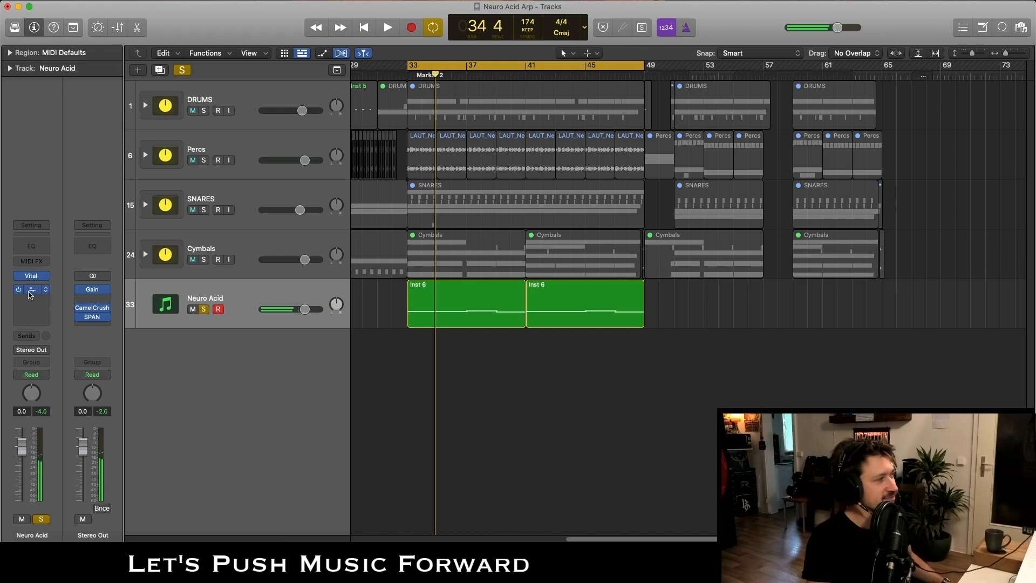
click(30, 291)
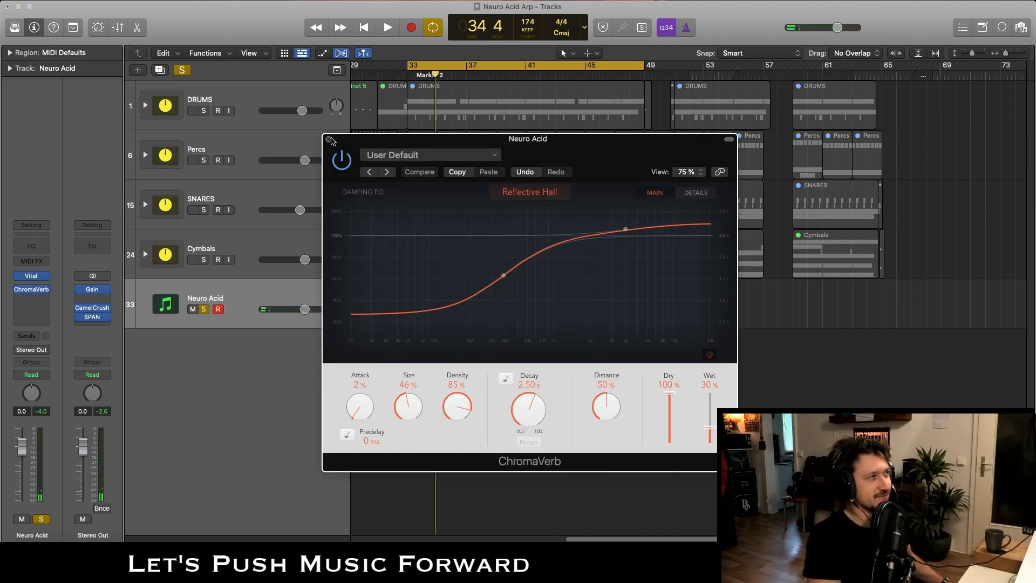
click(329, 139)
Step: Unsolo the Neuro Acid track, reopen its Vital instrument and play the loop with the drums
click(205, 309)
click(31, 275)
key(space)
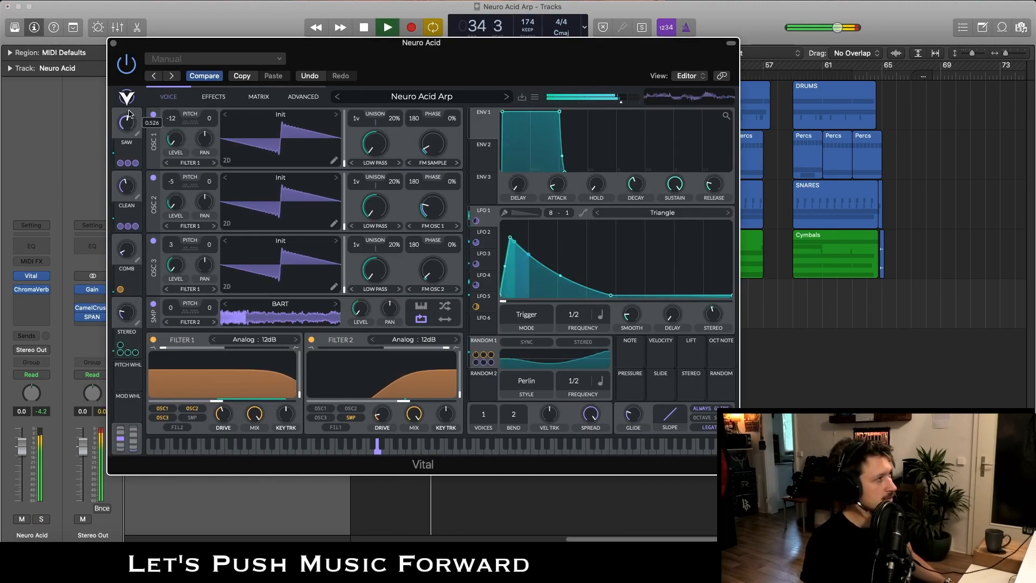
Step: Bring the SAW, COMB and STEREO macros to full and CLEAN to zero during playback, then stop and close the instrument
drag(128, 119, 131, 71)
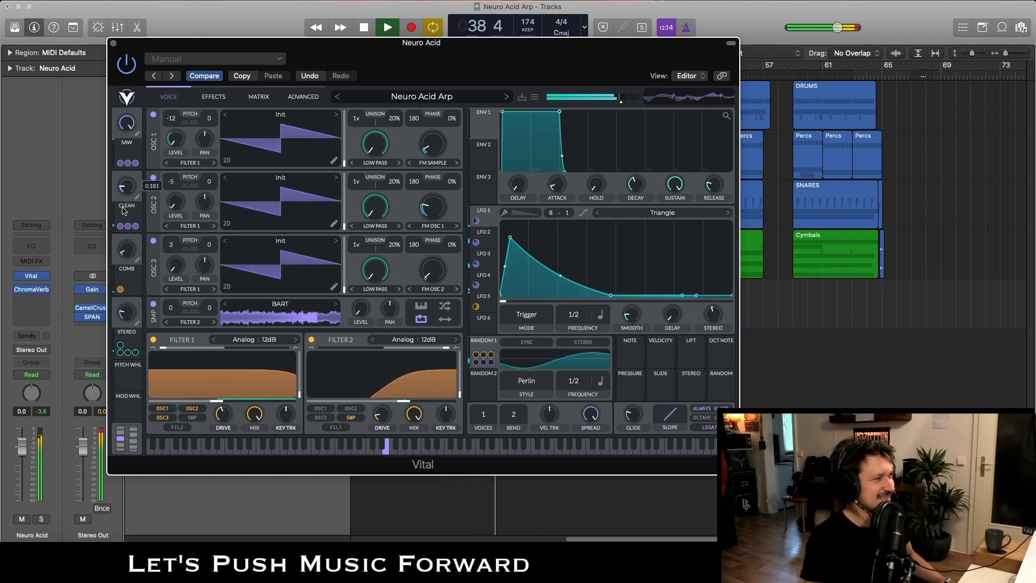
mouse_move(130, 241)
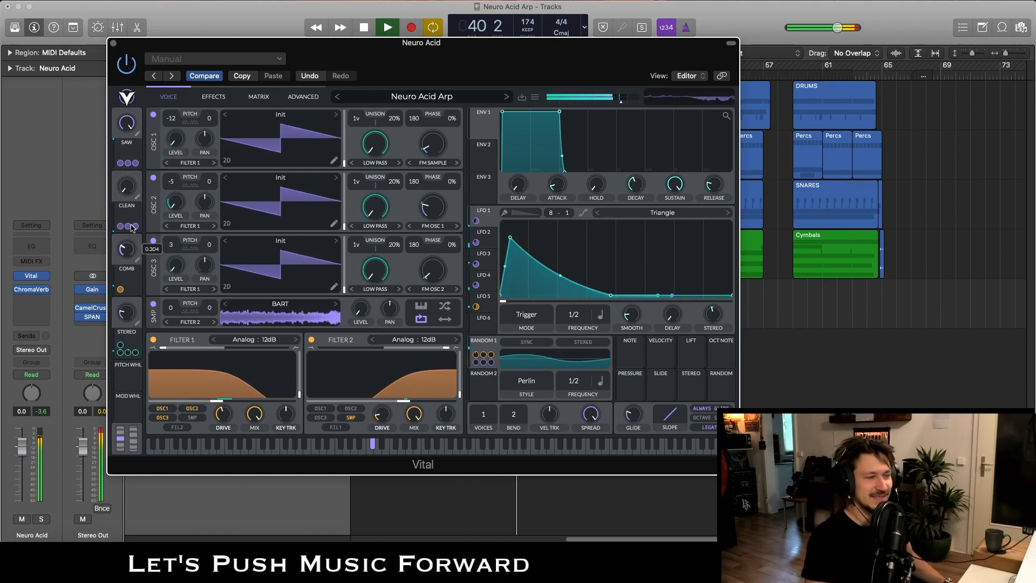
mouse_move(125, 313)
drag(125, 314, 145, 176)
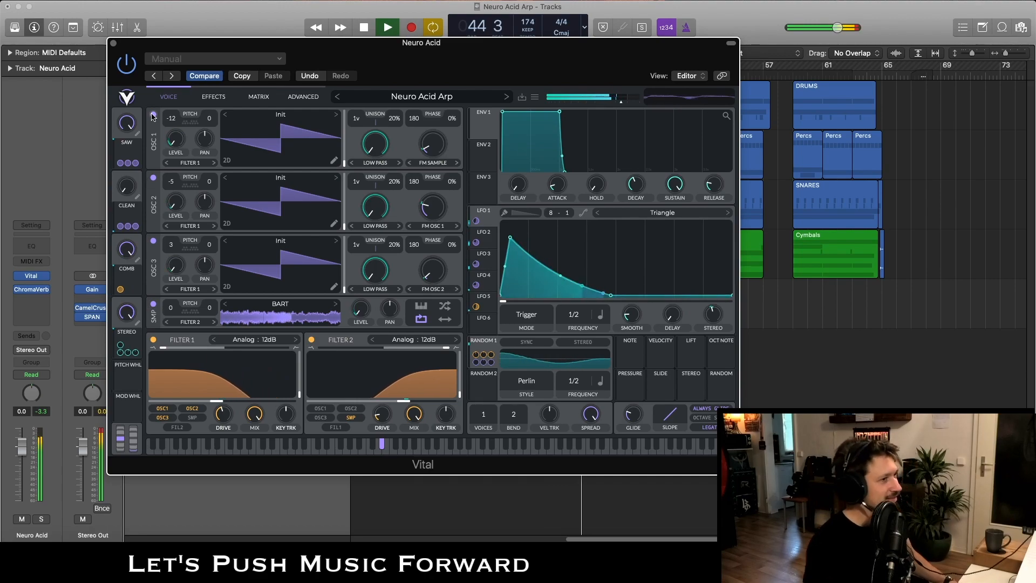
key(space)
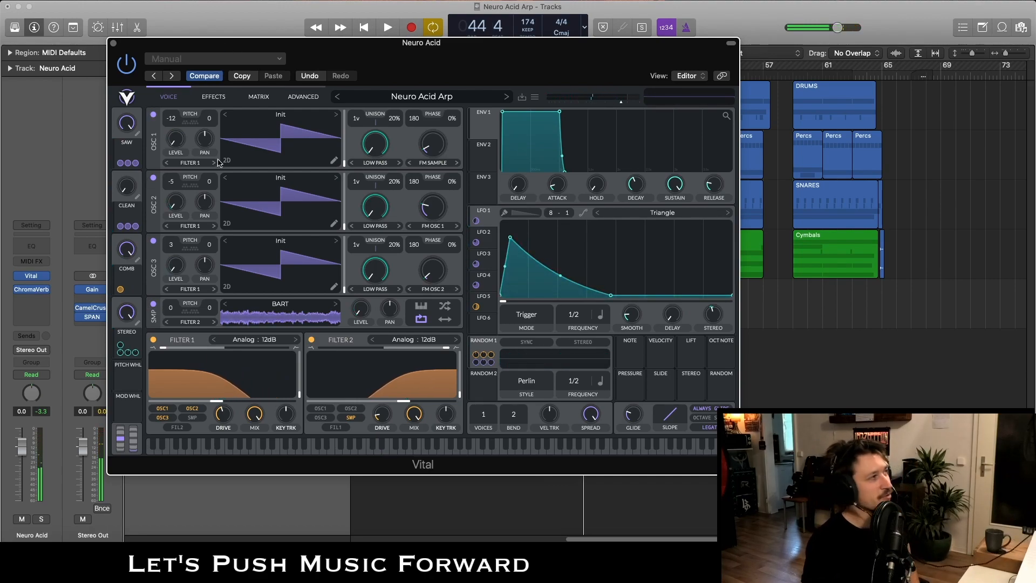
click(114, 43)
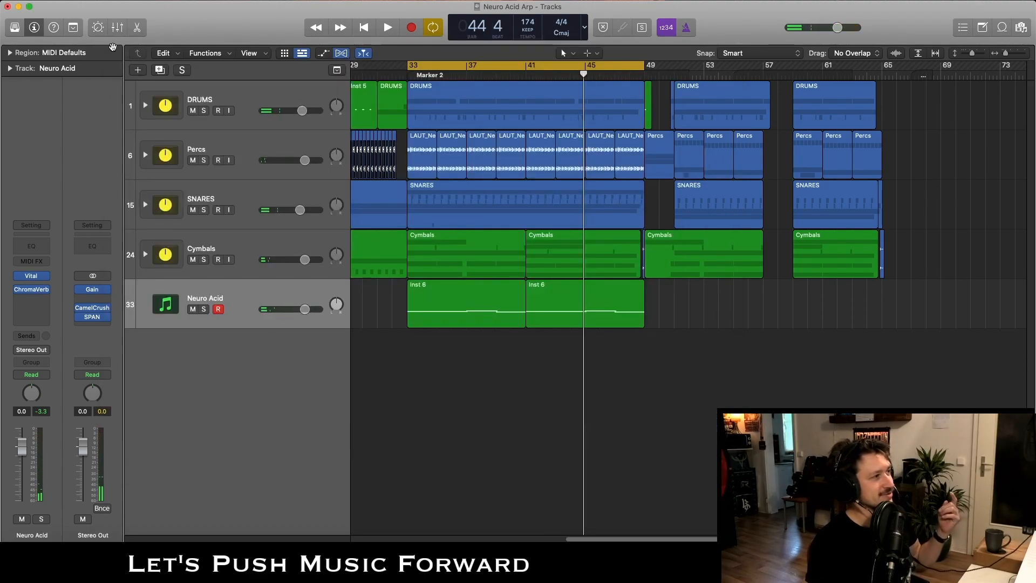